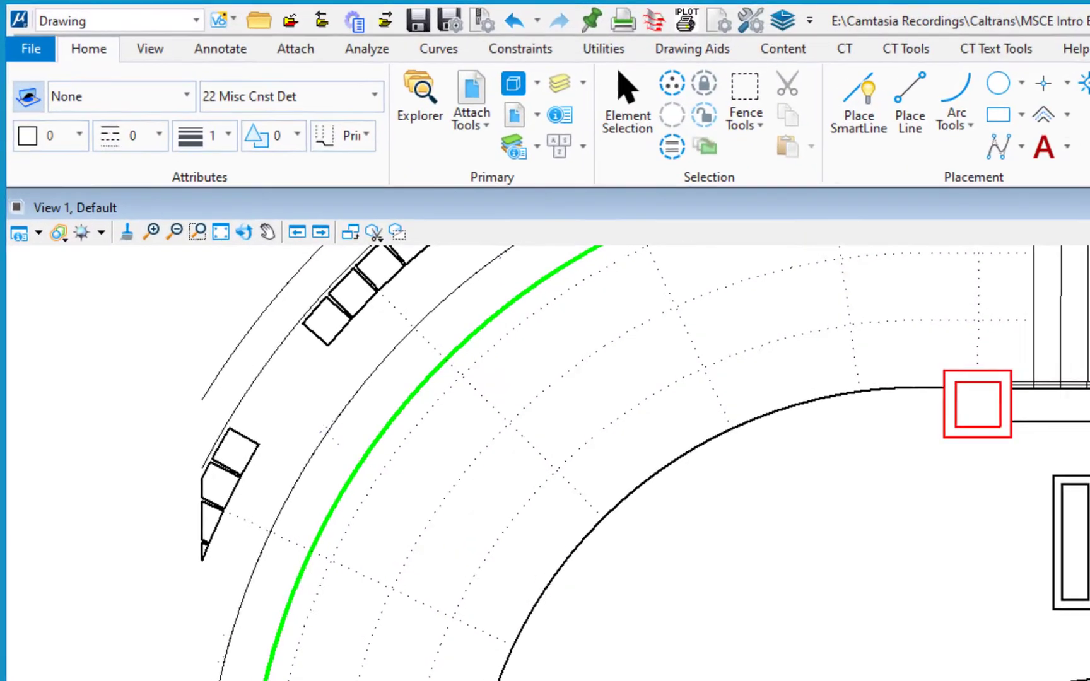
Step: Measure the left and top sides of the tall outer rectangle with Measure Distance, using the Between Points method
left_click(389, 59)
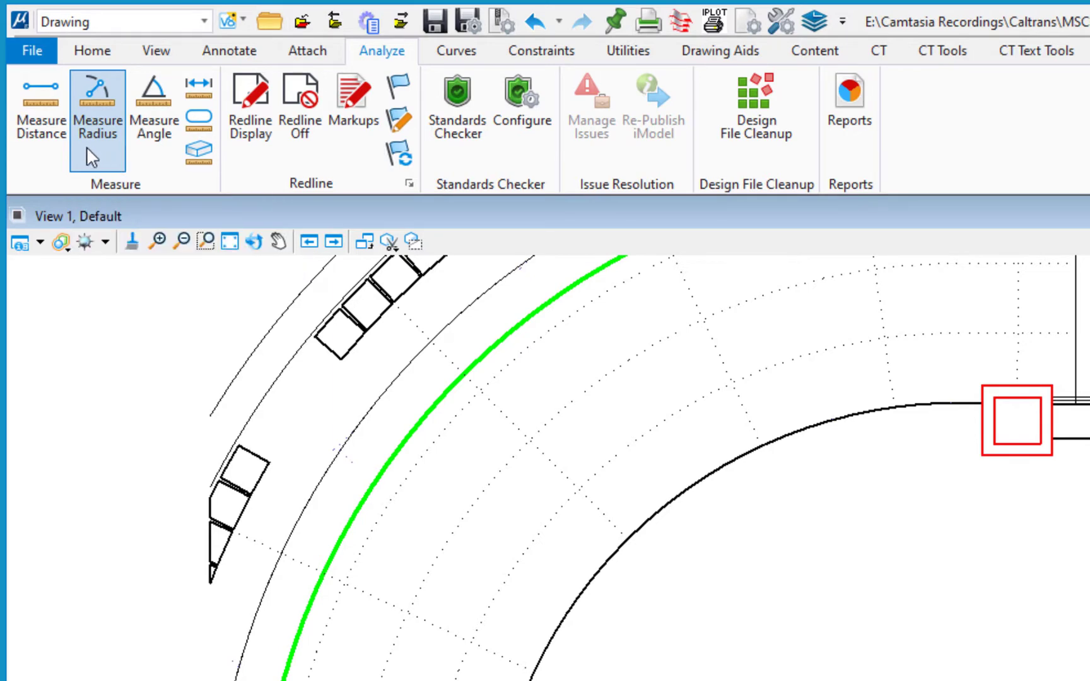
left_click(35, 129)
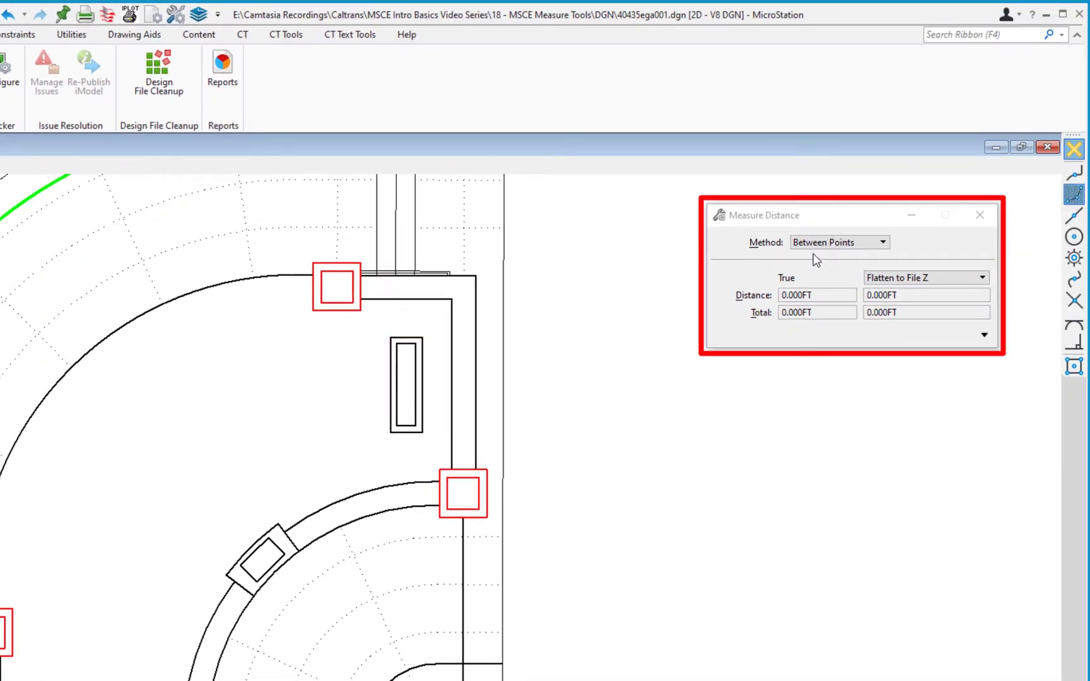
left_click(850, 244)
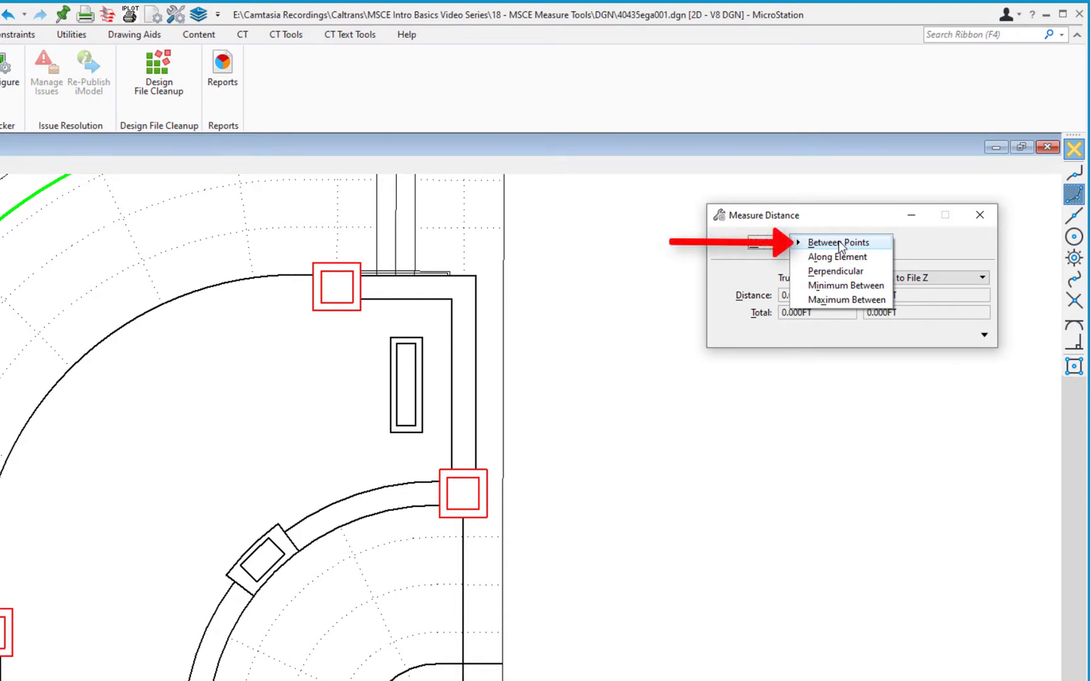
left_click(839, 245)
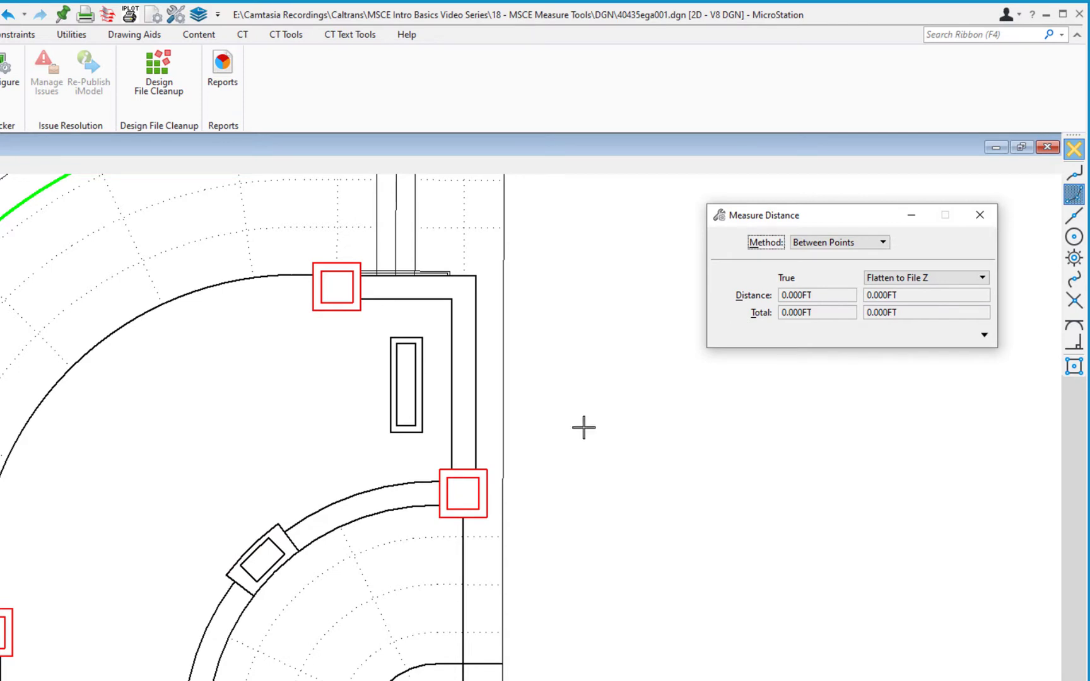
left_click(391, 431)
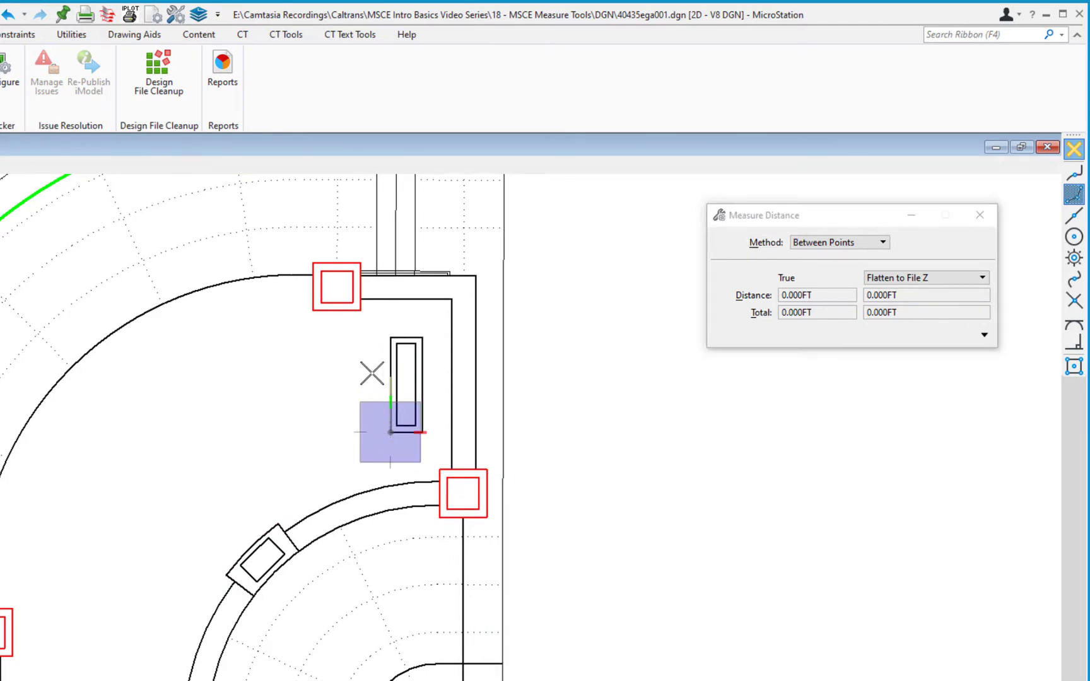
left_click(391, 338)
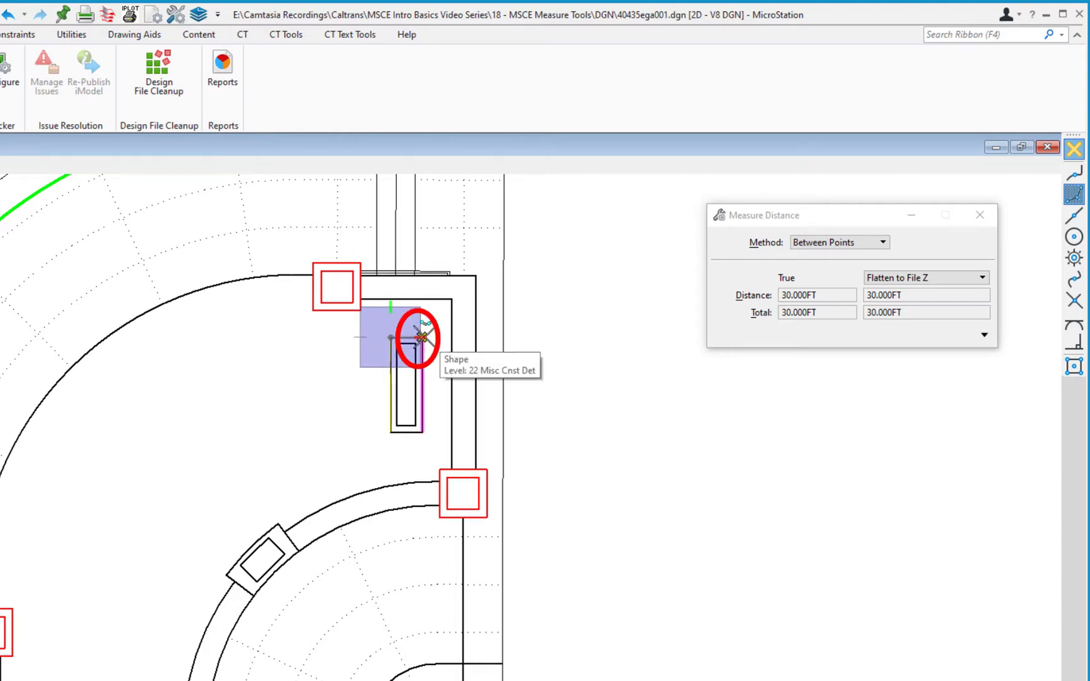
left_click(421, 338)
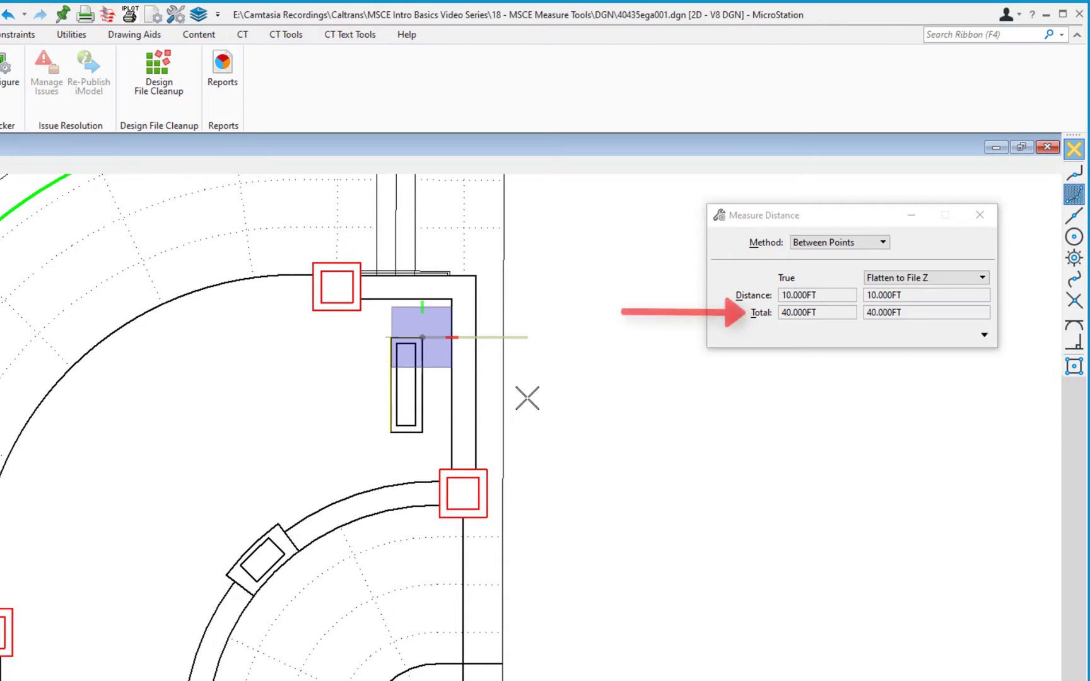
right_click(535, 375)
right_click(535, 375)
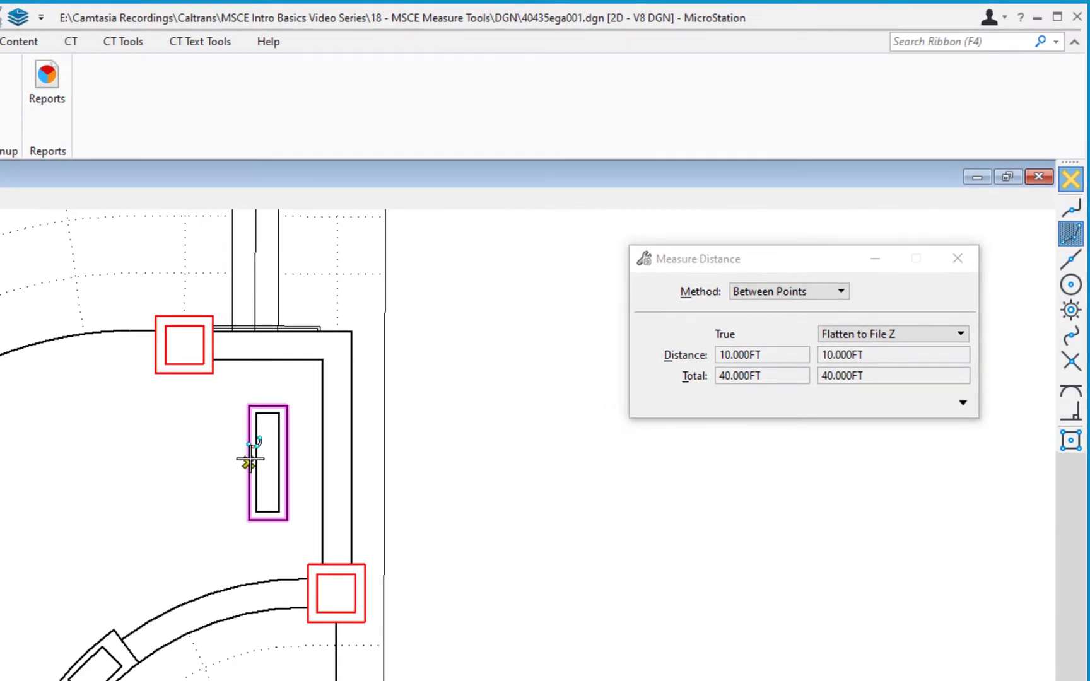
Step: Measure the horizontal offset between the tall rectangle's left side and the lower-right corner of the upper red square
left_click(250, 463)
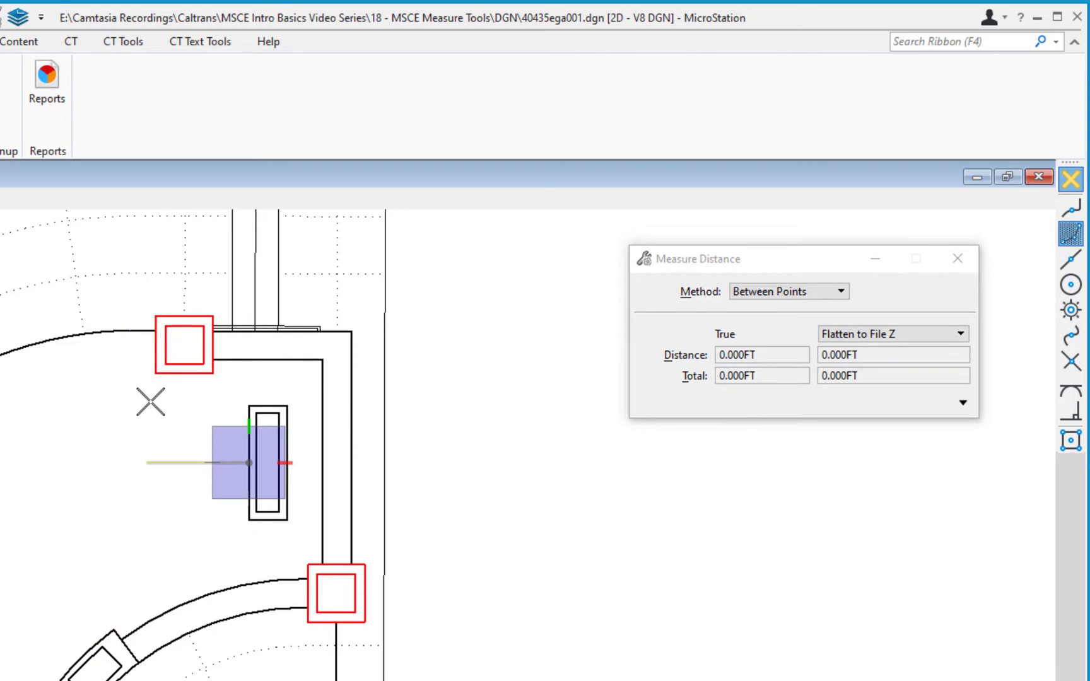
left_click(212, 376)
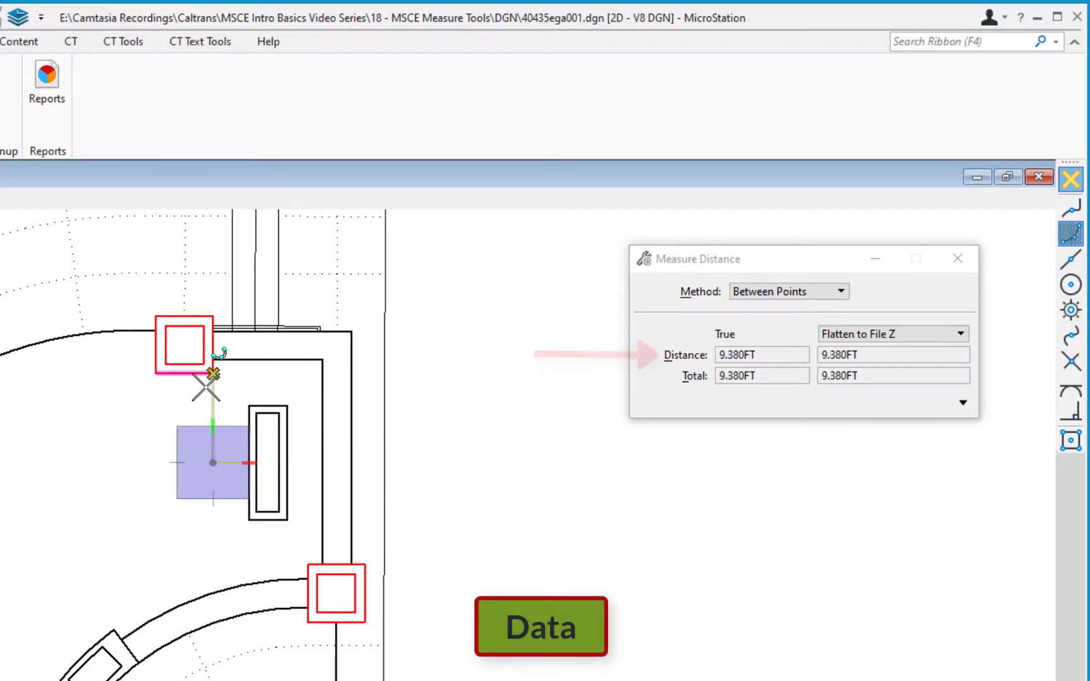
right_click(148, 438)
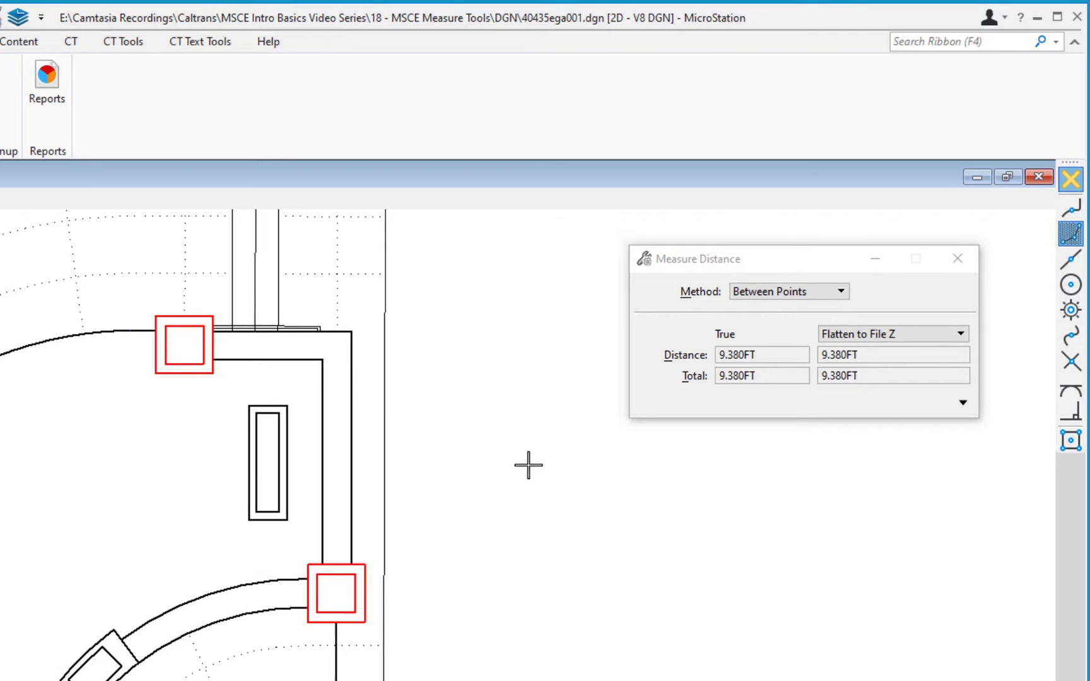
Step: Measure with the Along Element method on the inner wall arc, from the lower red square to the first dotted radial line
left_click(776, 292)
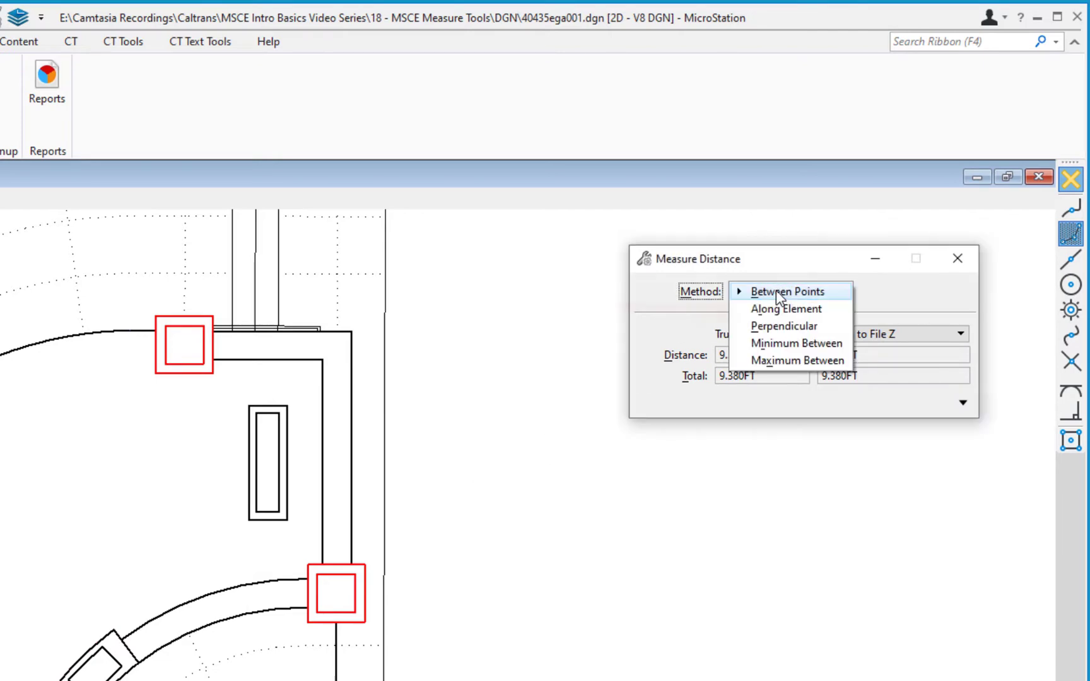
left_click(831, 311)
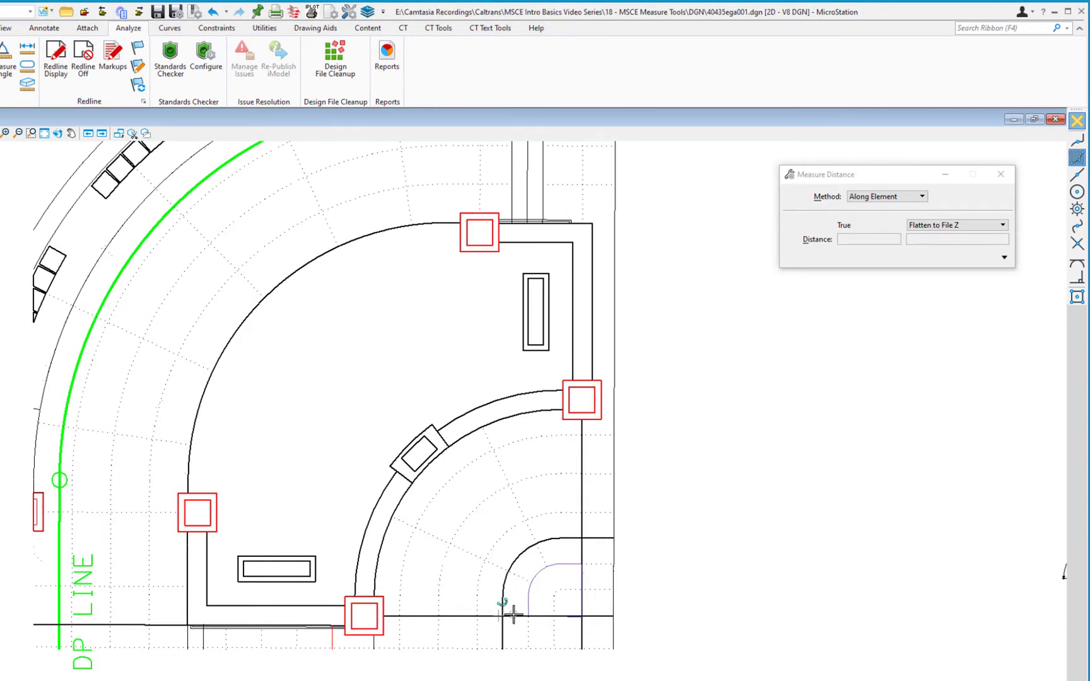
scroll(505, 610, "up", 3)
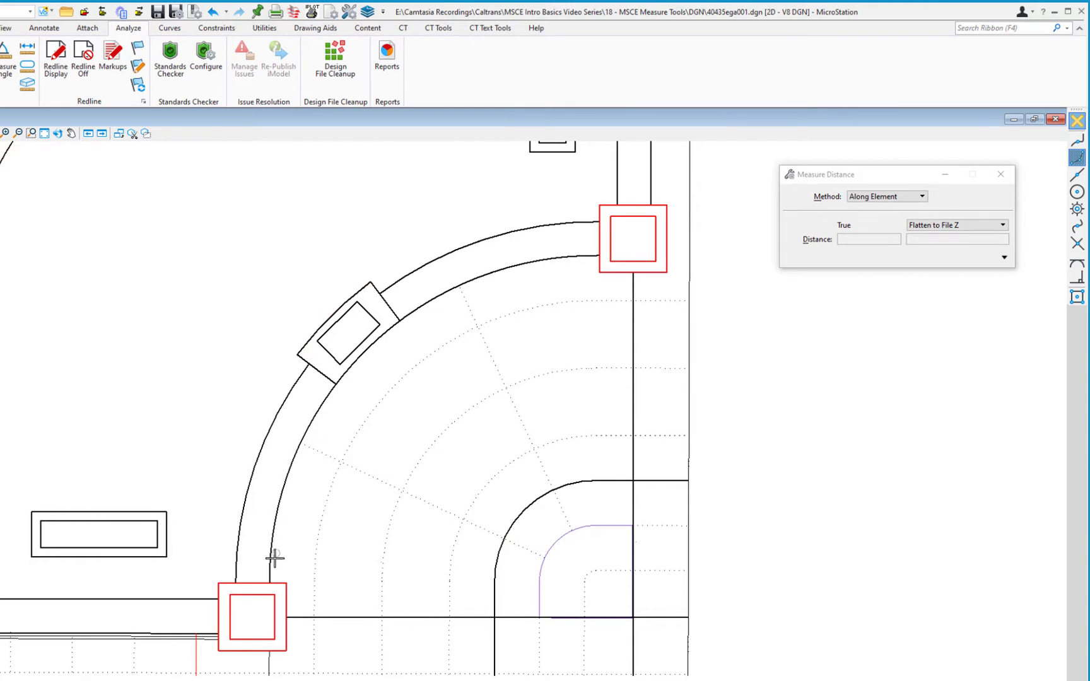
left_click(270, 582)
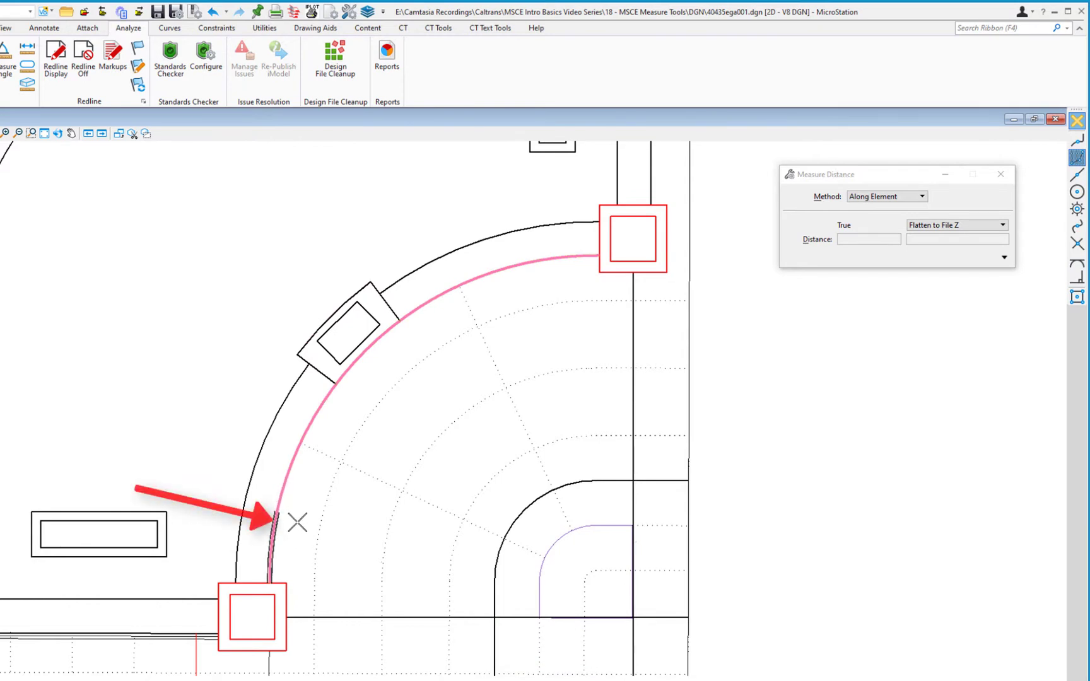
left_click(300, 443)
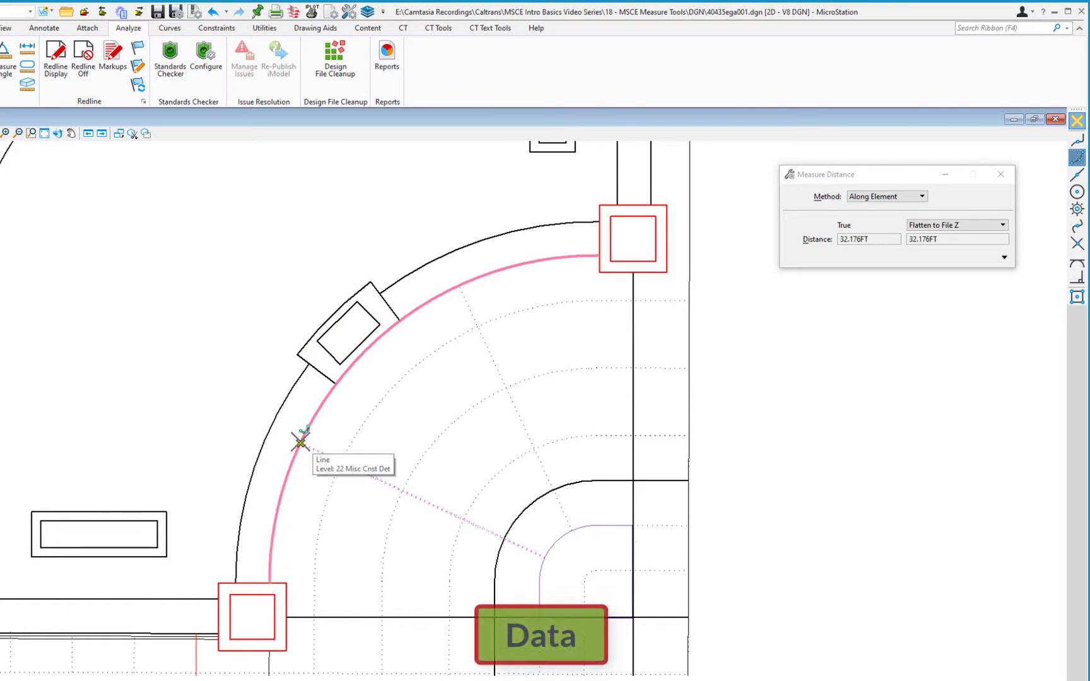
right_click(303, 482)
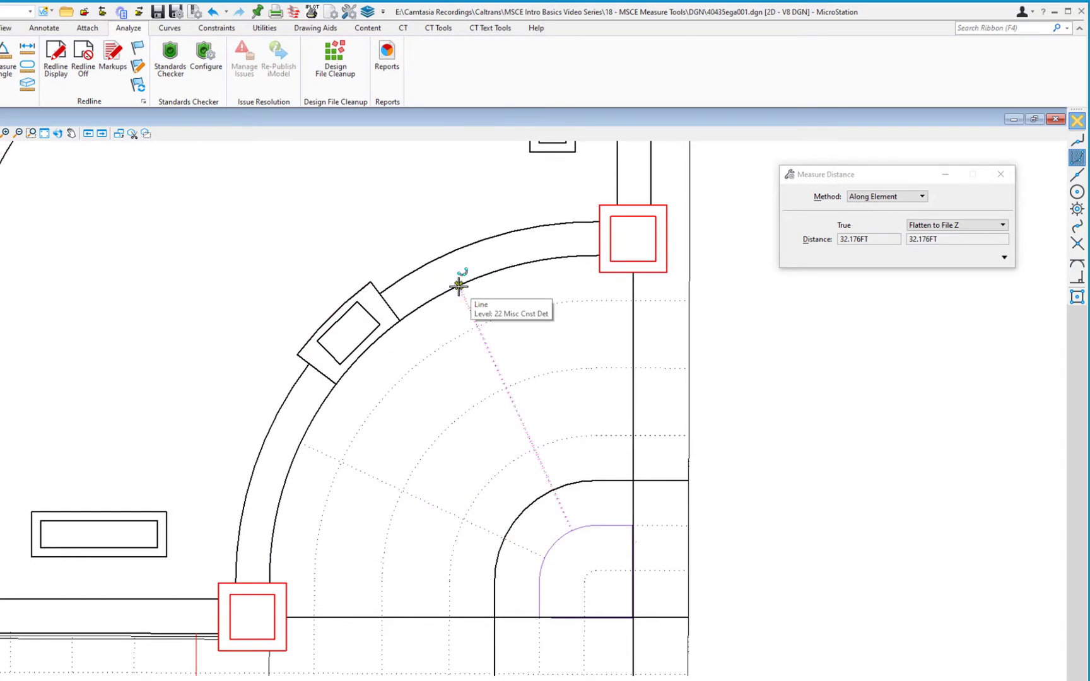
Step: Measure along the inner wall arc between the two dotted radial lines, rejecting the radial line as the measured element
left_click(301, 441)
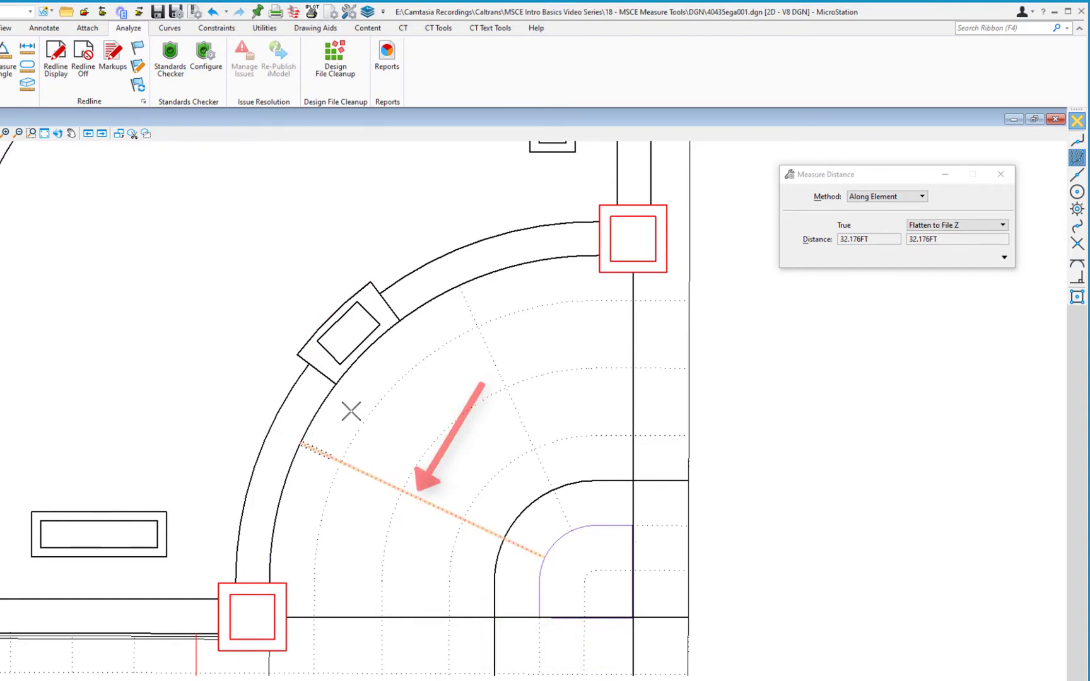
right_click(385, 434)
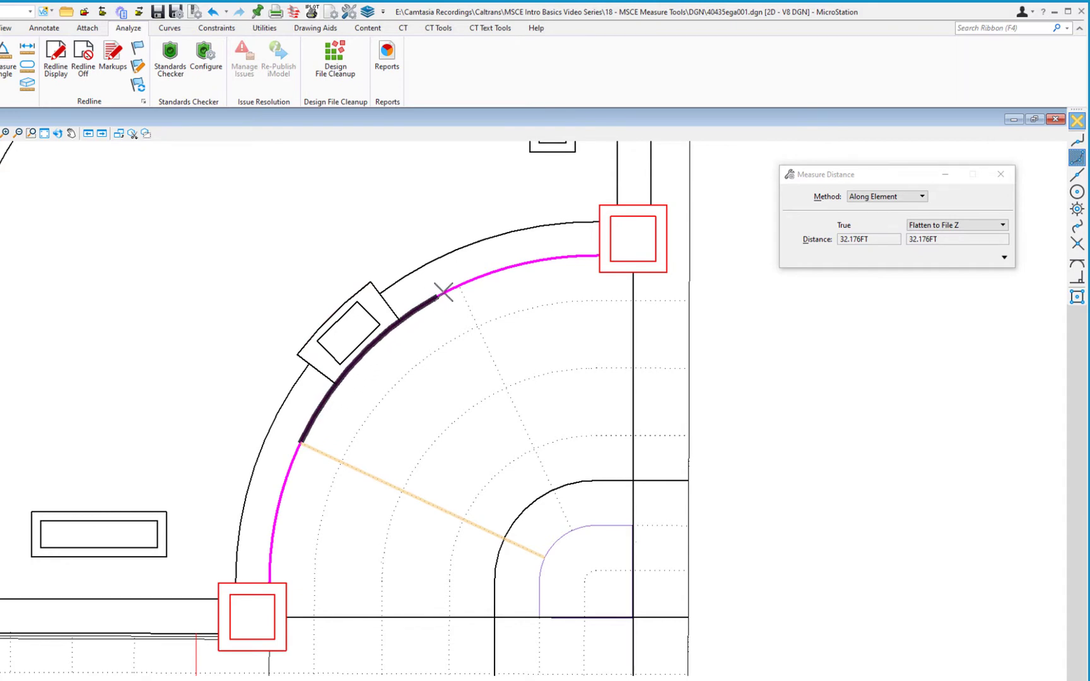
left_click(460, 289)
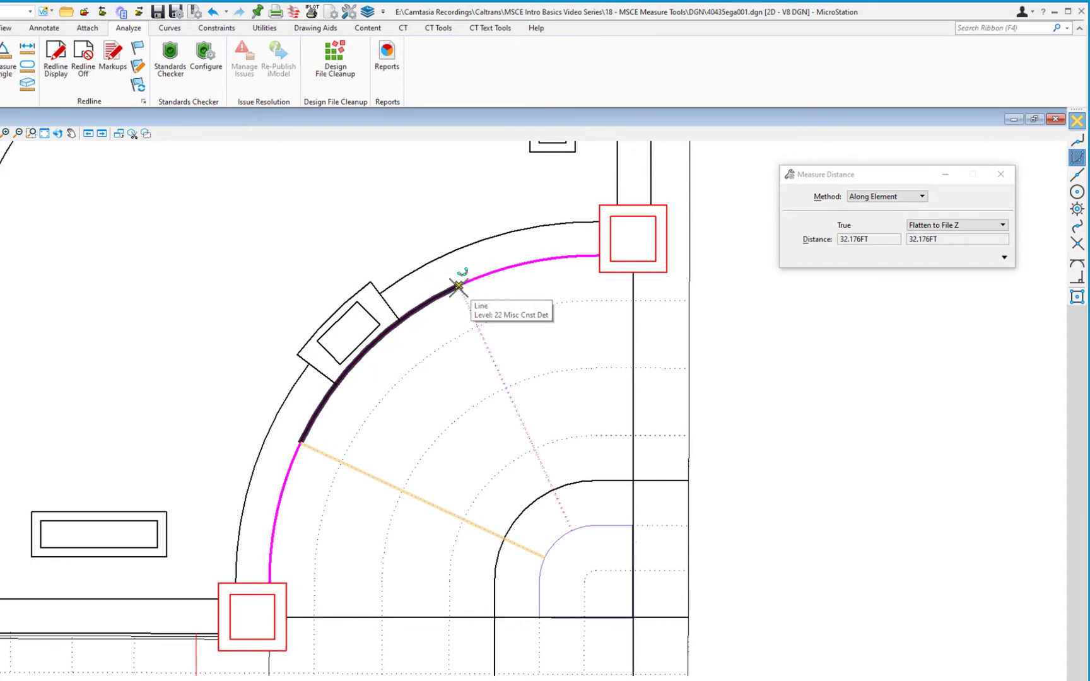
left_click(459, 287)
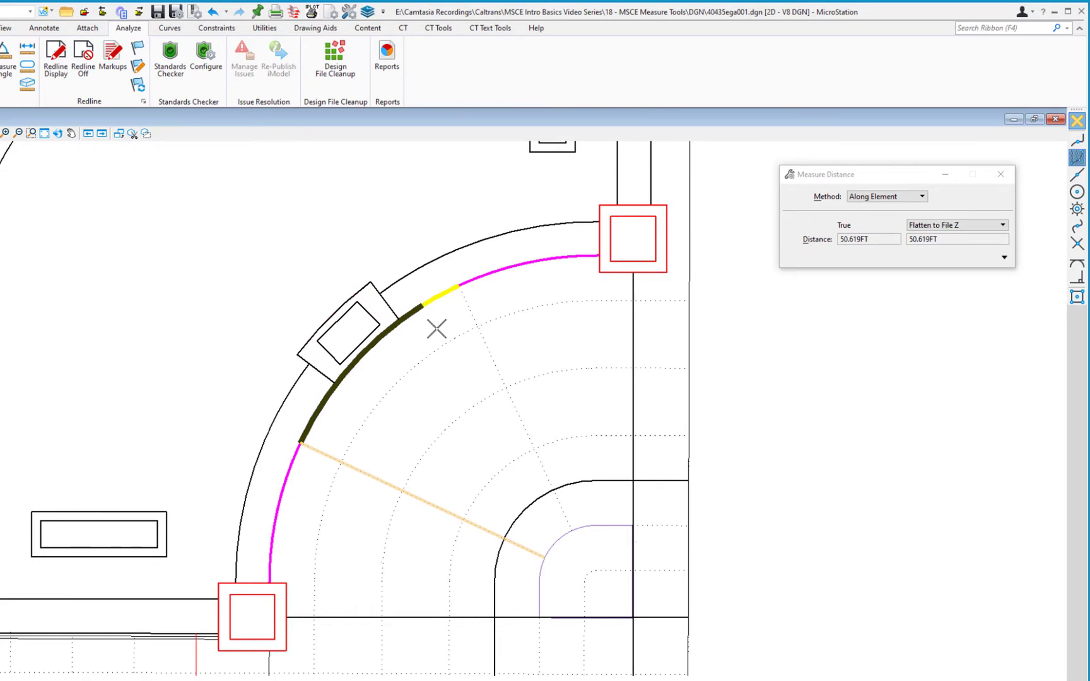
right_click(437, 328)
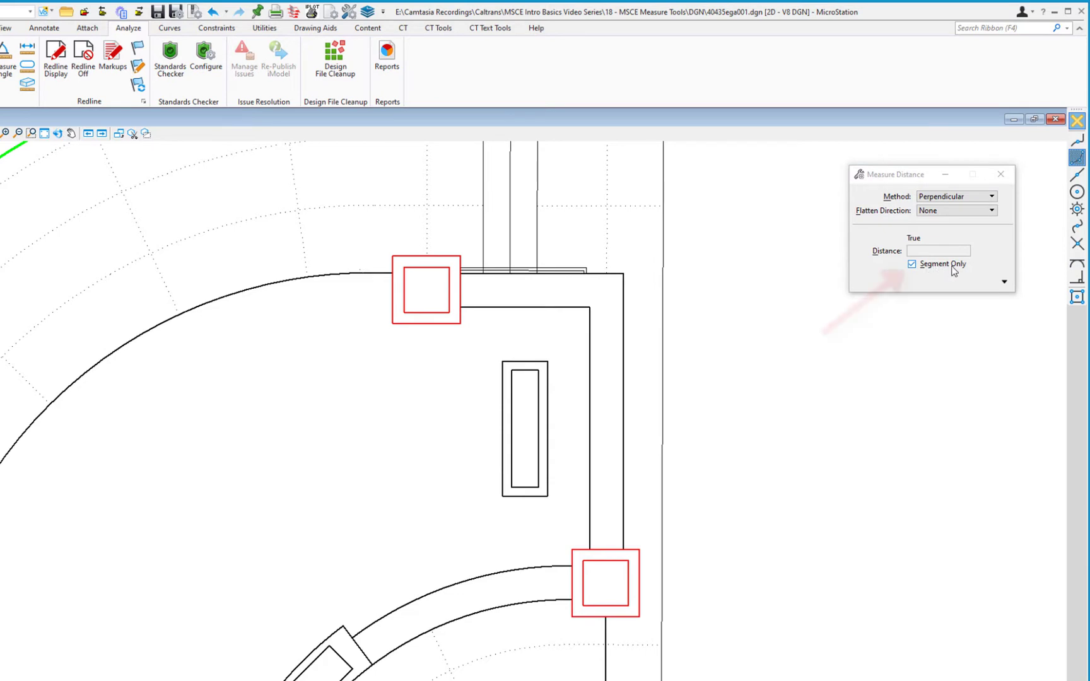
Step: Measure with the Perpendicular method and Segment Only enabled, from the rectangle's left side to the upper red square's lower-right corner
left_click(912, 265)
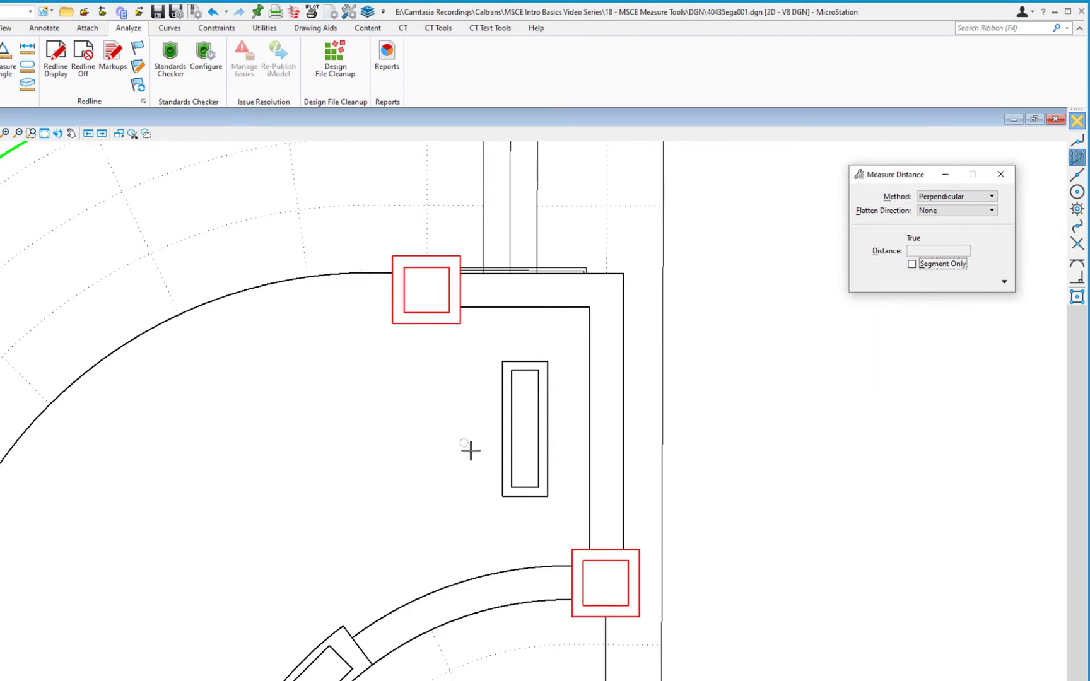
left_click(502, 425)
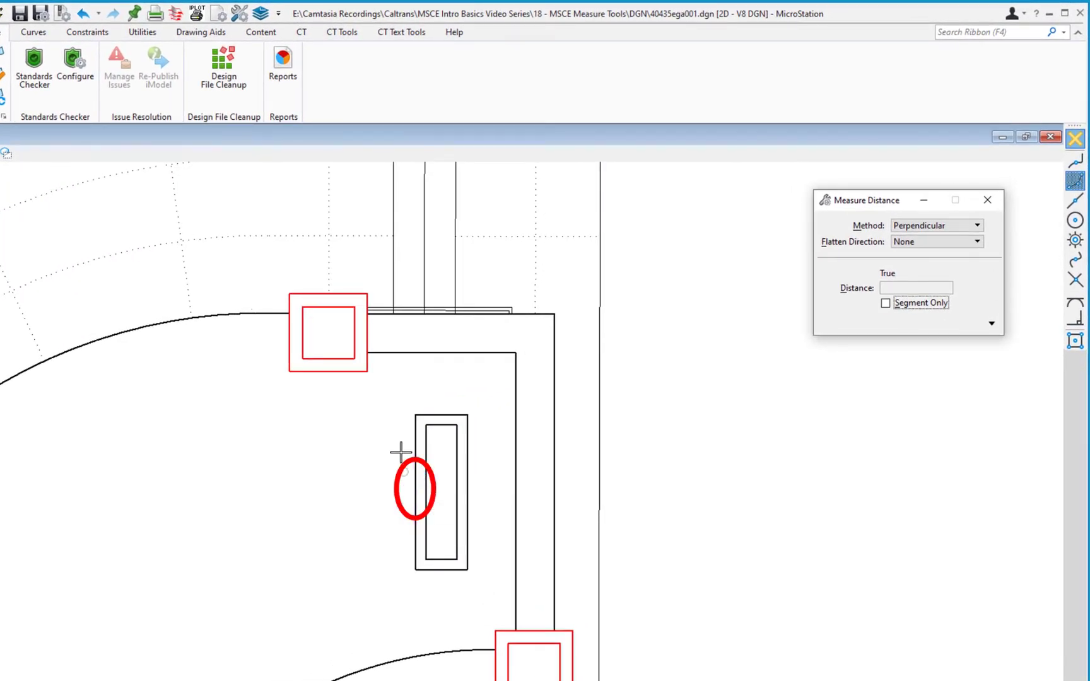
left_click(366, 370)
left_click(415, 489)
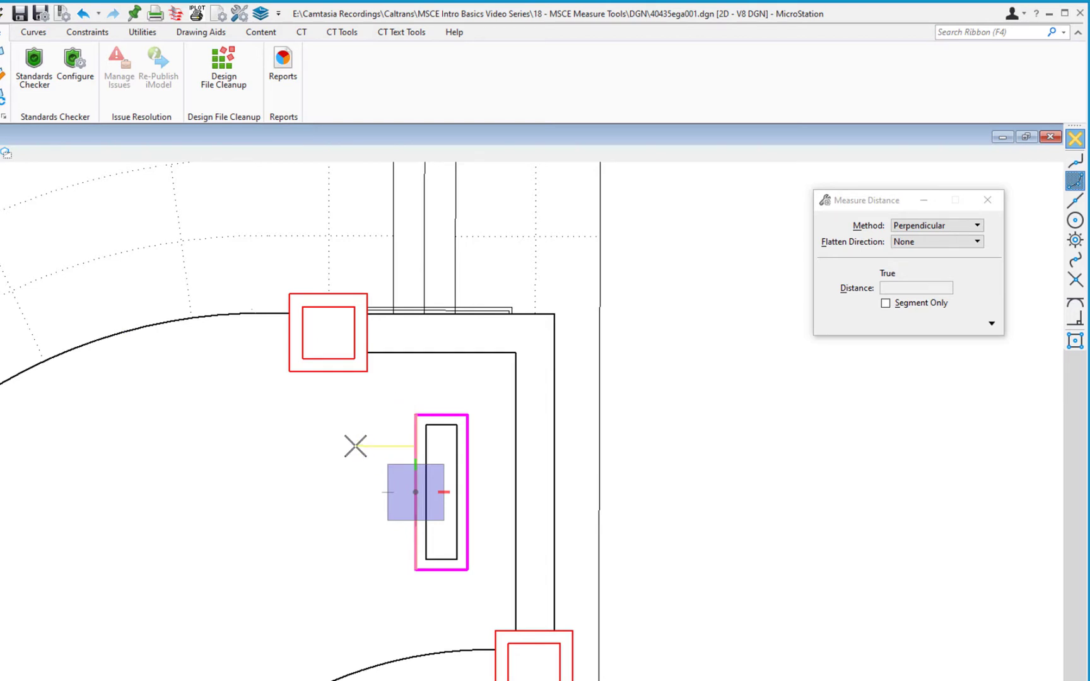
left_click(886, 305)
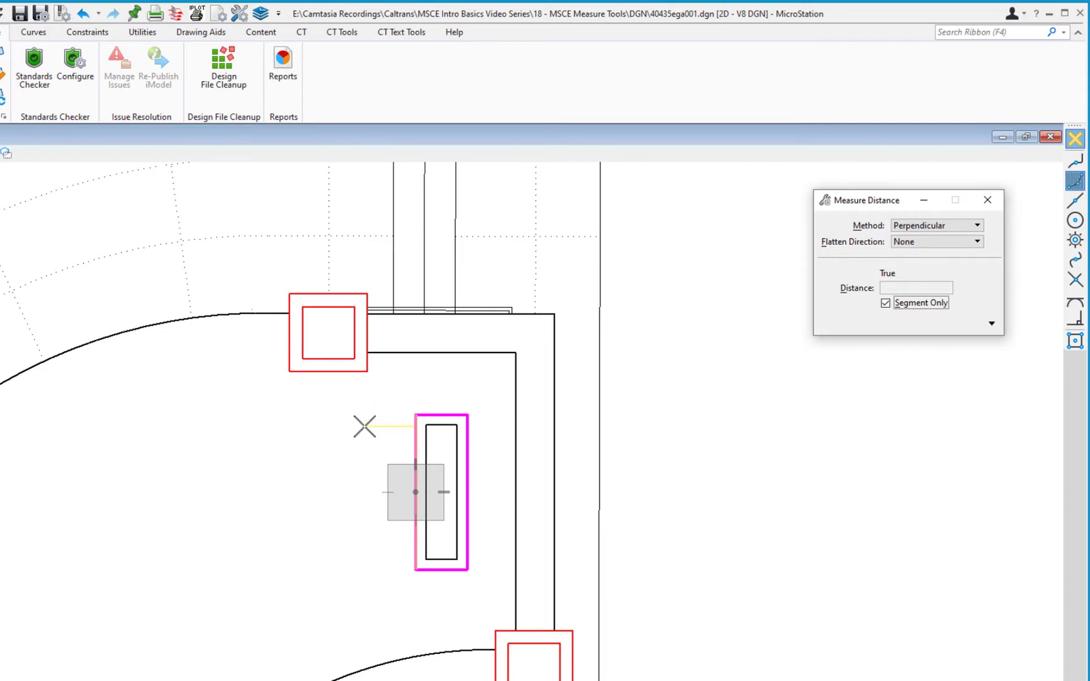
left_click(367, 371)
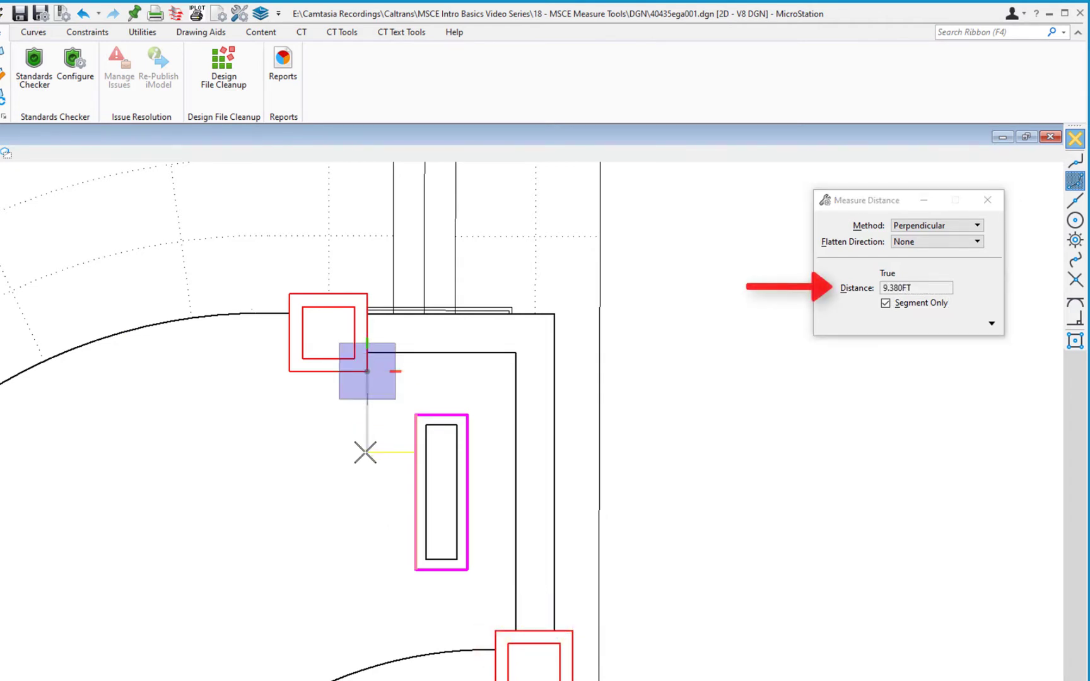
Step: Measure the distance between the tall rectangle and the horizontal inner wall line above it with the Minimum Between method
left_click(928, 225)
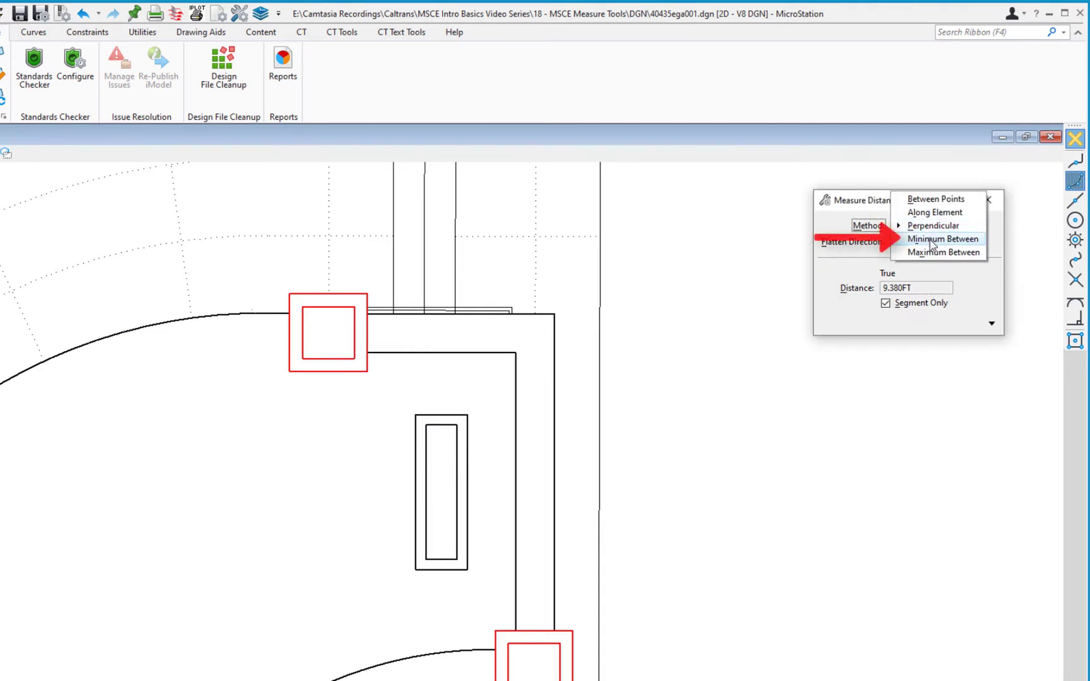
left_click(932, 236)
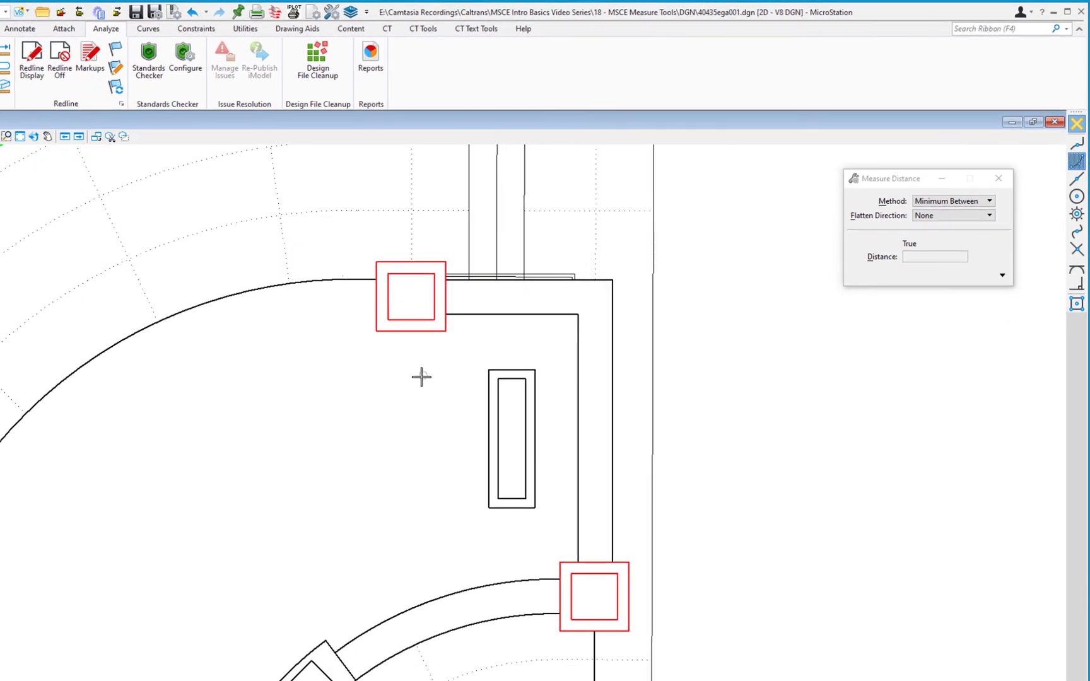
left_click(515, 370)
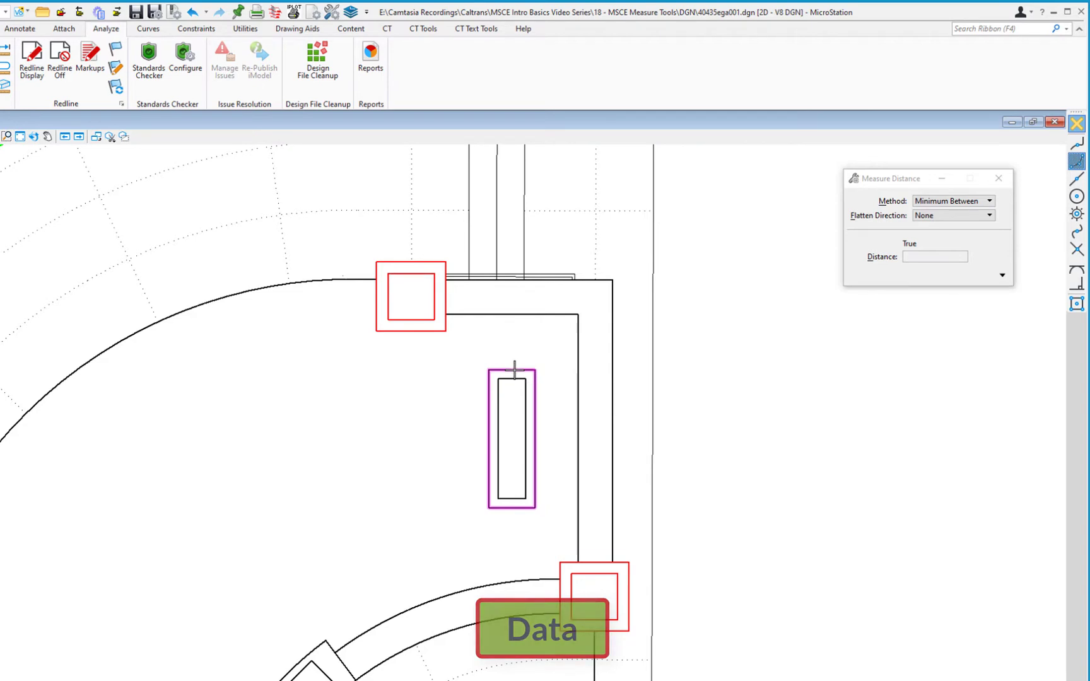
left_click(516, 314)
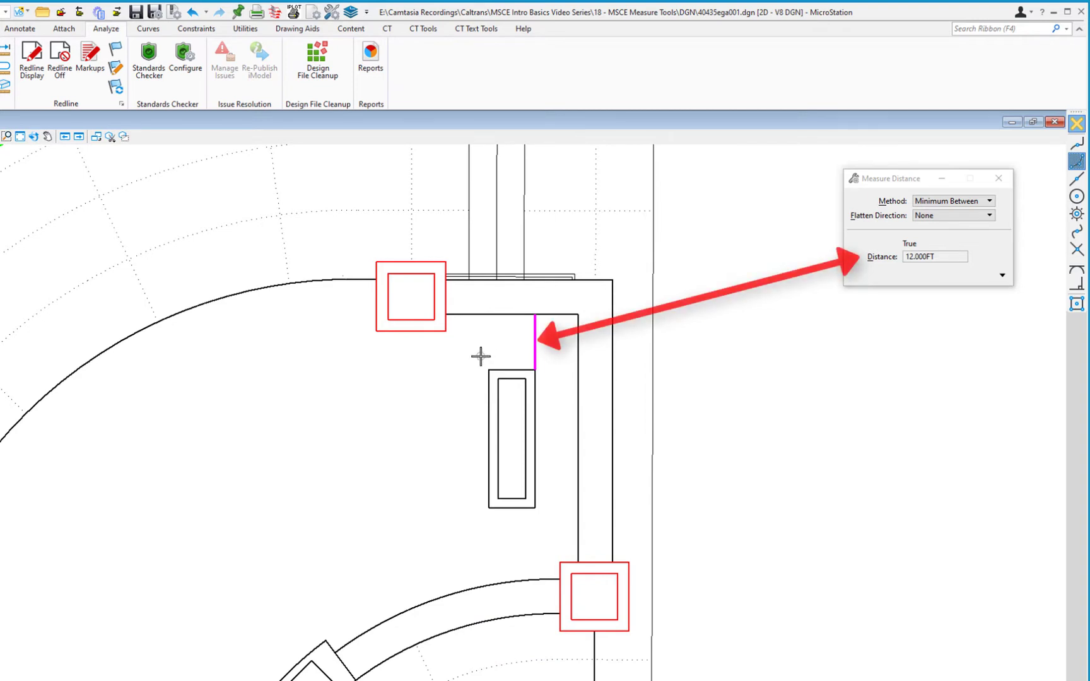
Step: Measure the minimum distances from the tall rectangle to the vertical inner wall line and to the outer wall arc below
left_click(579, 429)
left_click(534, 439)
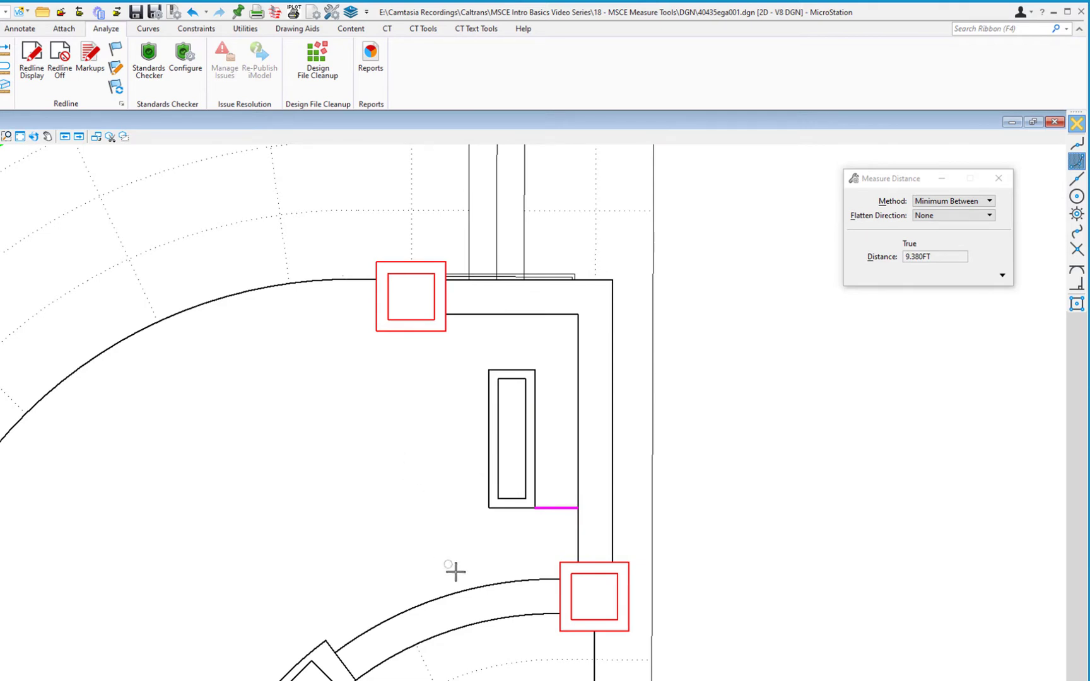
left_click(514, 579)
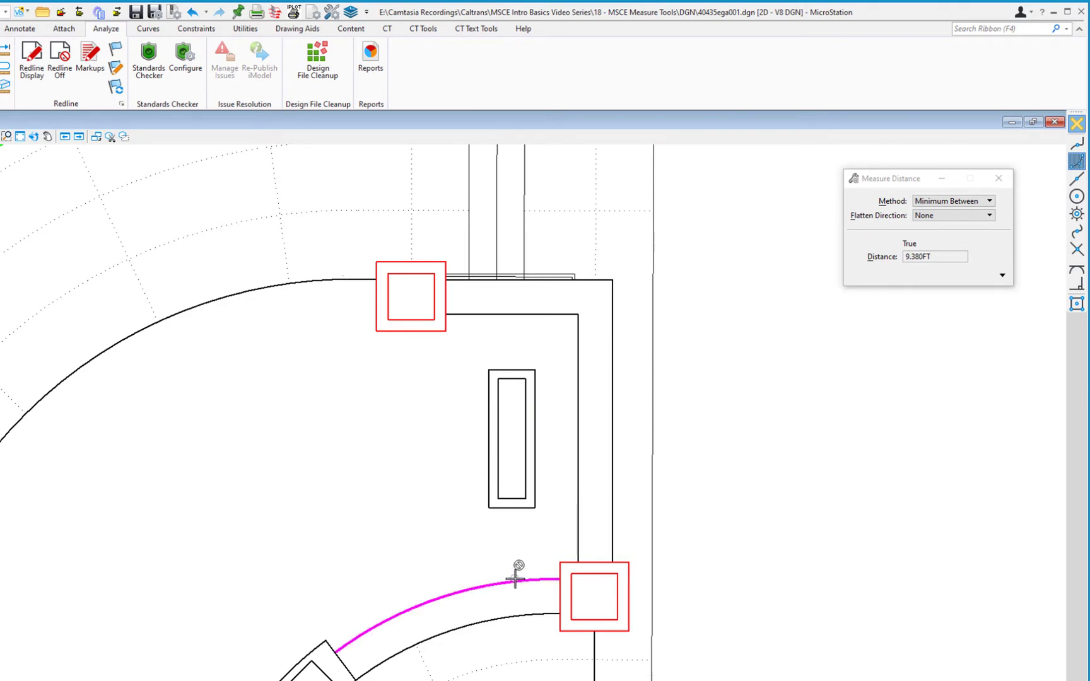
left_click(514, 509)
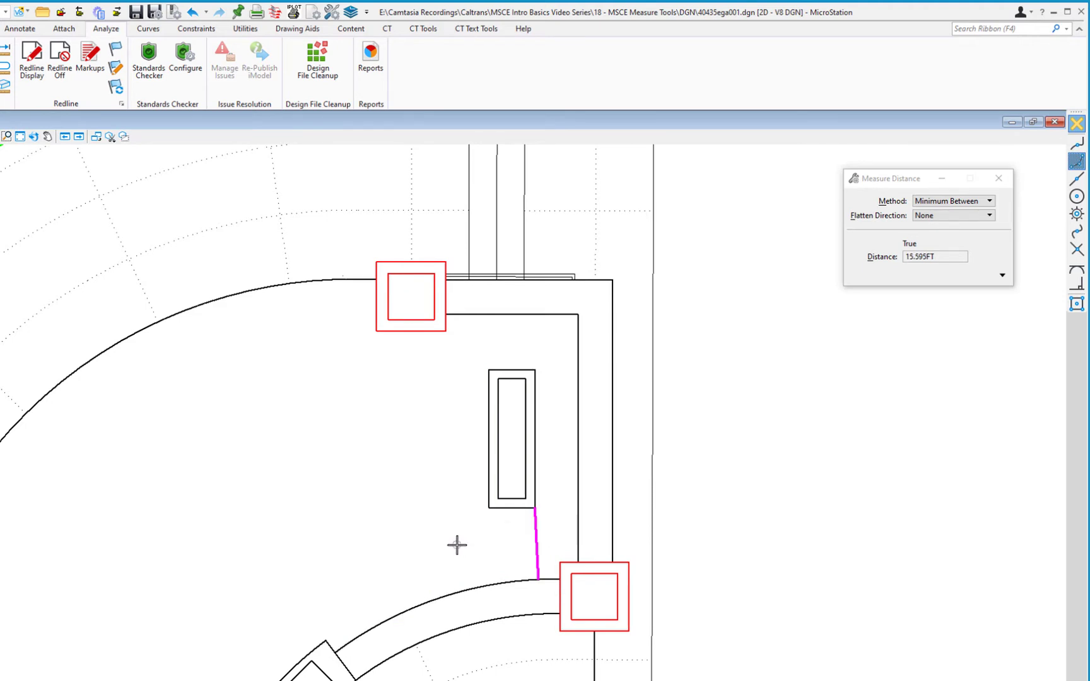
right_click(451, 430)
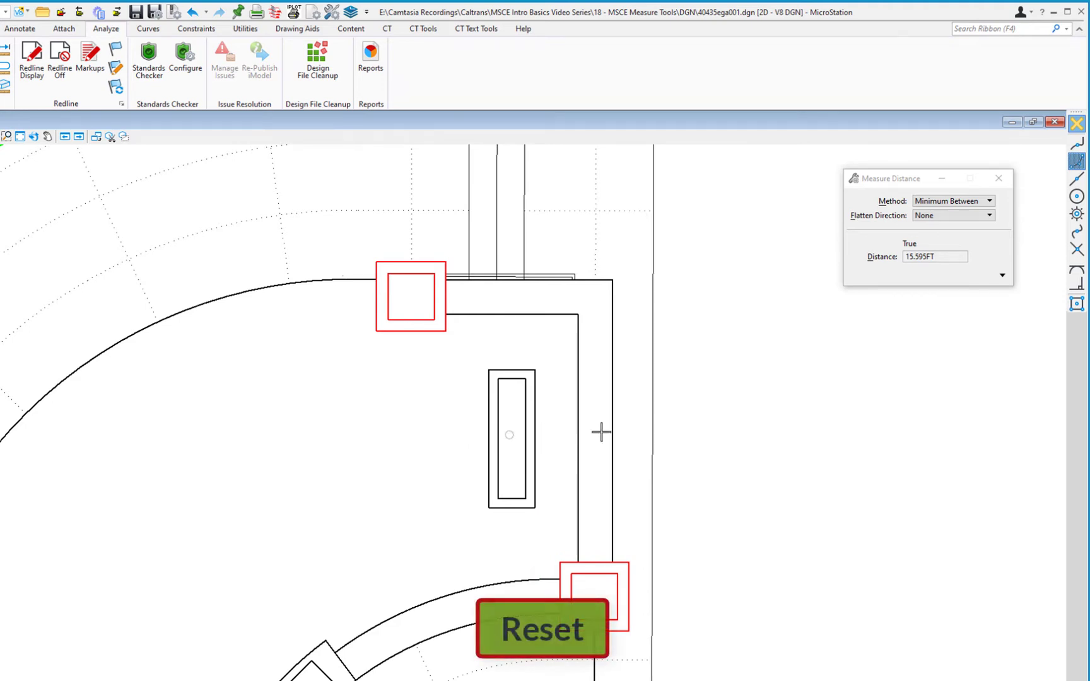
Step: Measure the distance between the lower and upper red squares at the wall's ends with the Maximum Between method
left_click(953, 201)
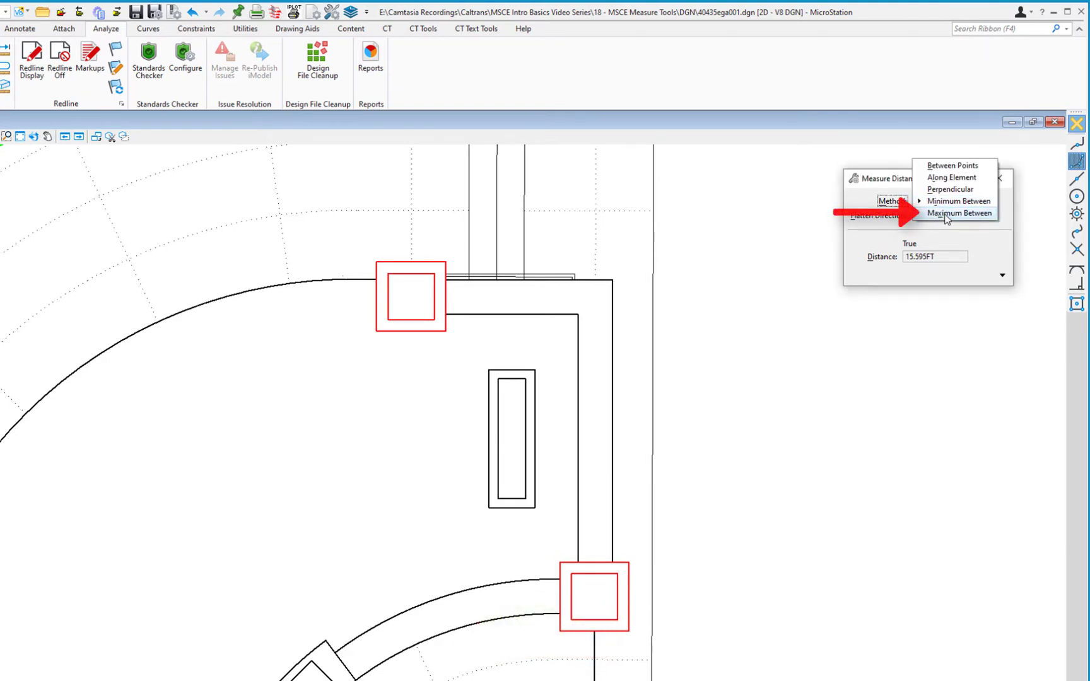
left_click(947, 213)
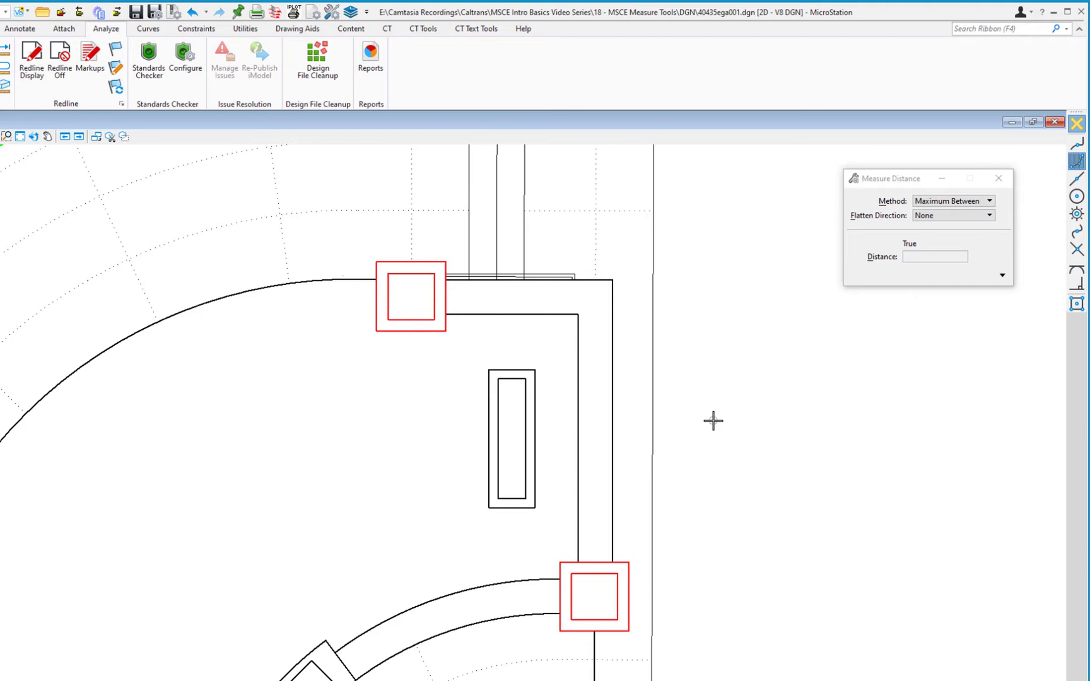
left_click(561, 571)
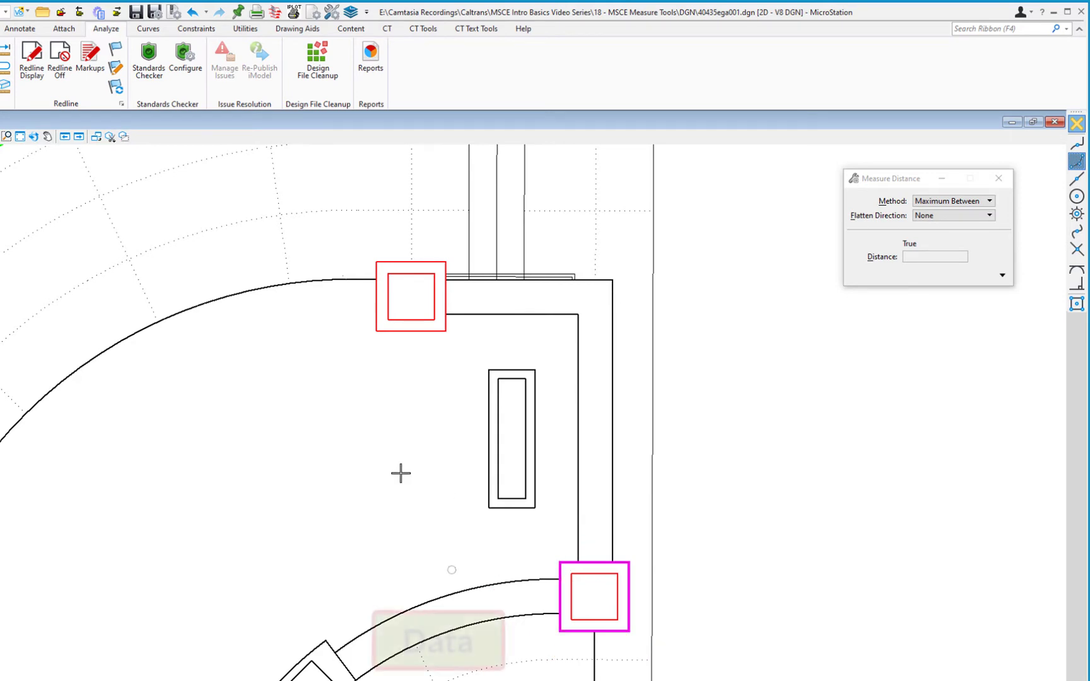
left_click(389, 332)
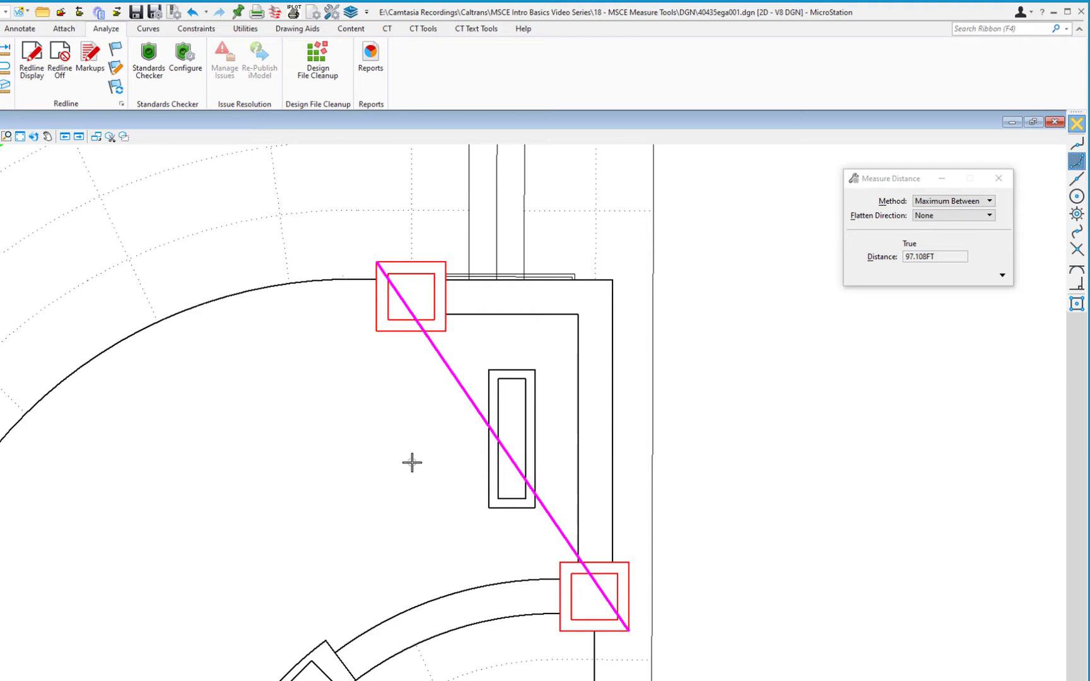
right_click(428, 396)
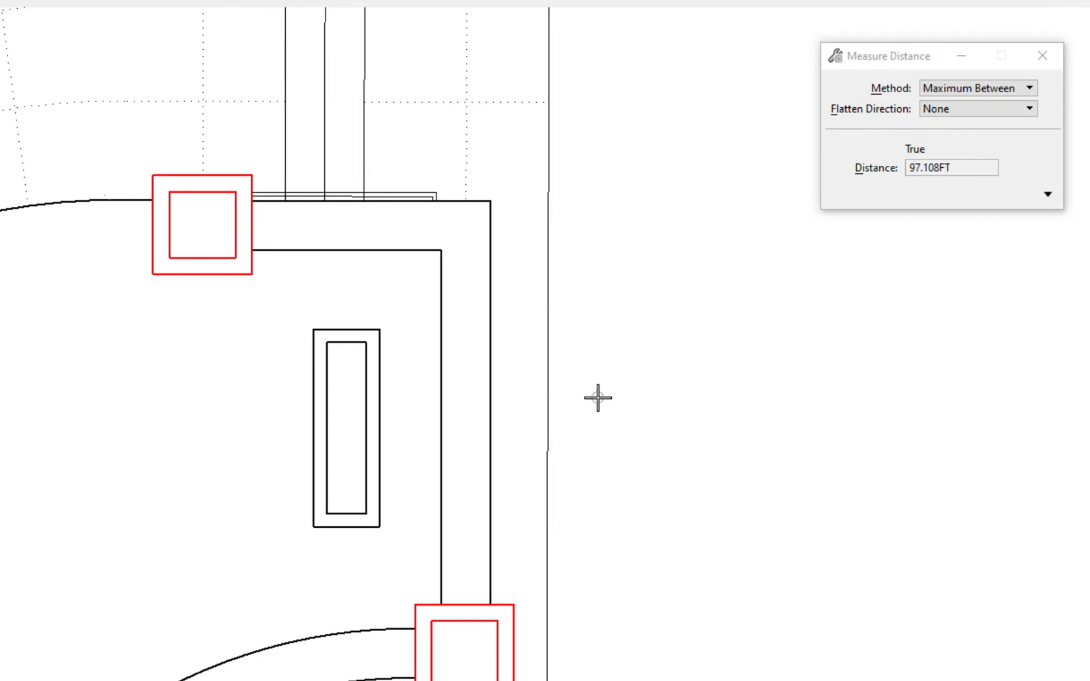
Step: Measure the radius of the curved wall's outer arc and of its inner arc with Measure Radius
key("space")
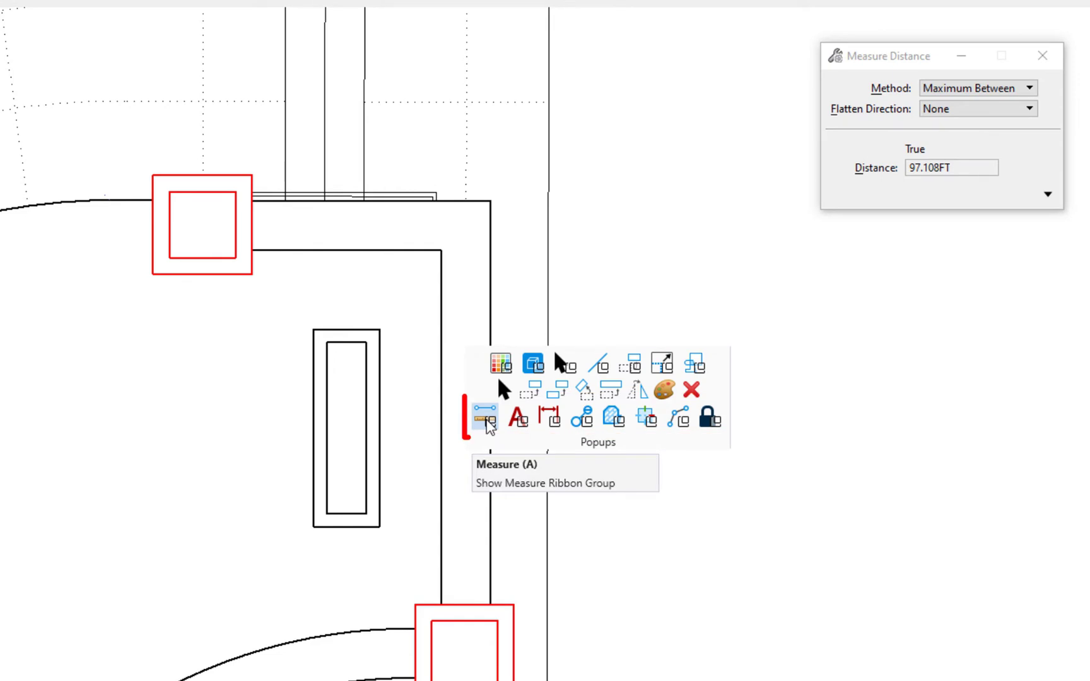
left_click(487, 419)
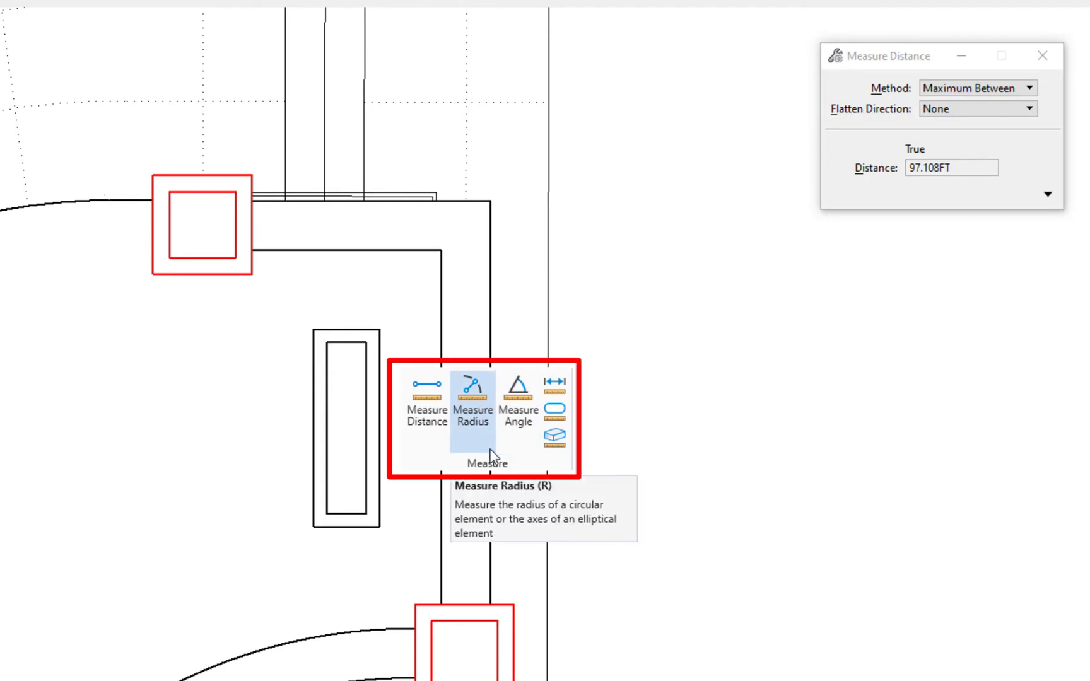
left_click(477, 409)
mouse_move(429, 672)
middle_mouse_down()
mouse_move(425, 445)
mouse_move(499, 182)
mouse_move(555, 214)
mouse_move(618, 206)
middle_mouse_up()
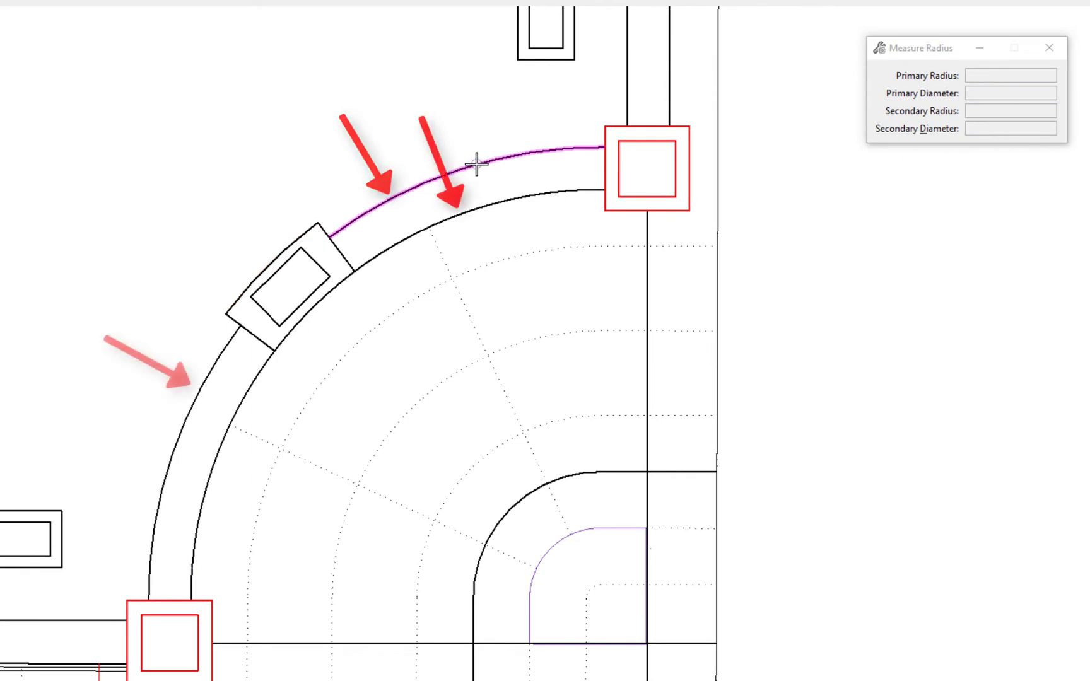
mouse_move(477, 164)
left_click(477, 164)
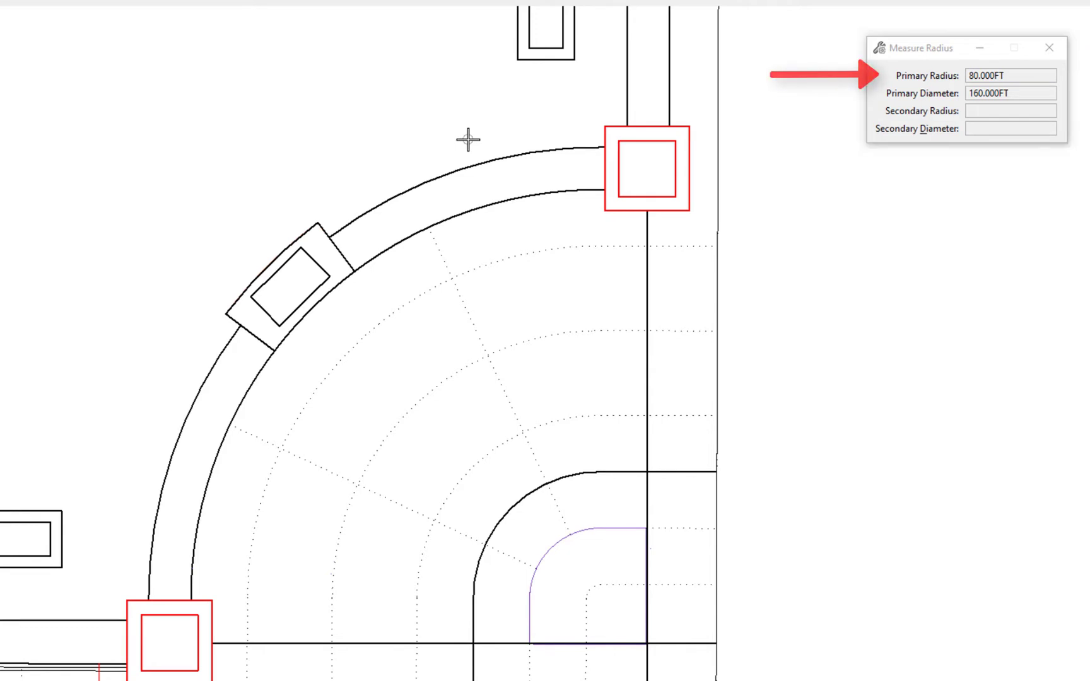
left_click(506, 238)
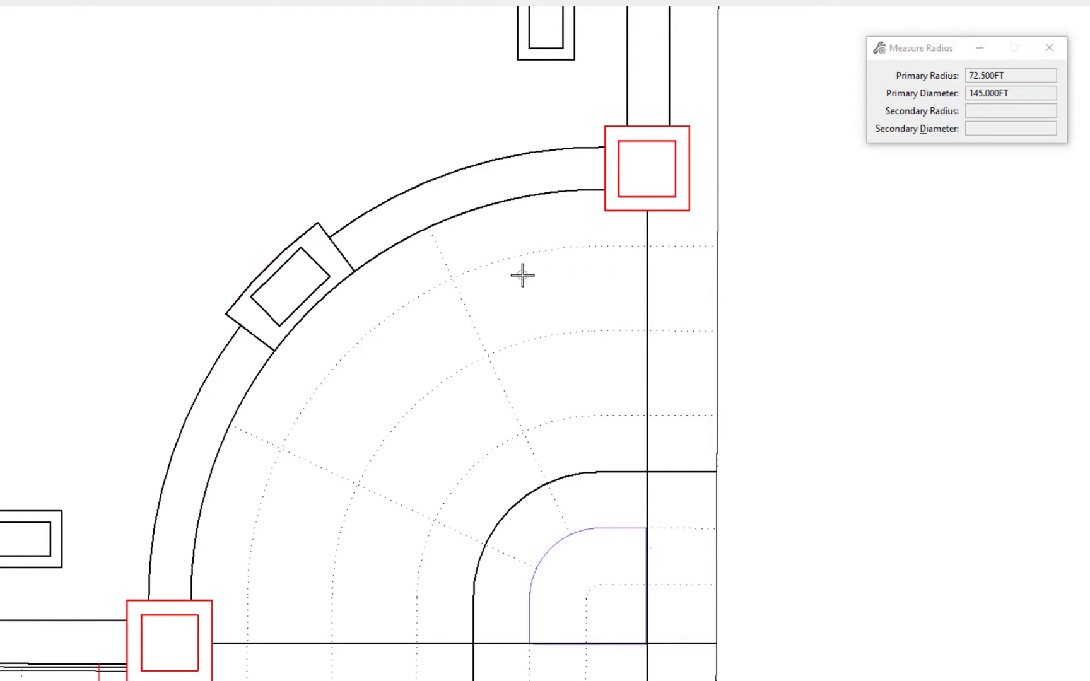
Step: Measure the angle between the horizontal and diagonal lines of the dimensioned angle sketch, then remeasure with the diagonal's direction reversed
key("space")
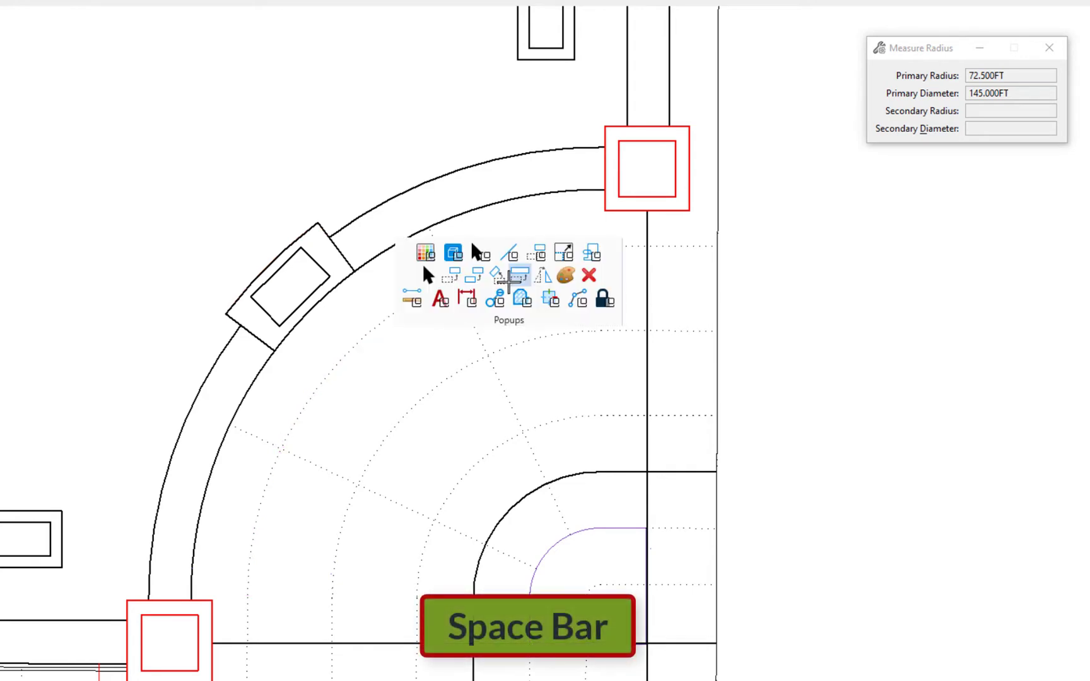
left_click(411, 303)
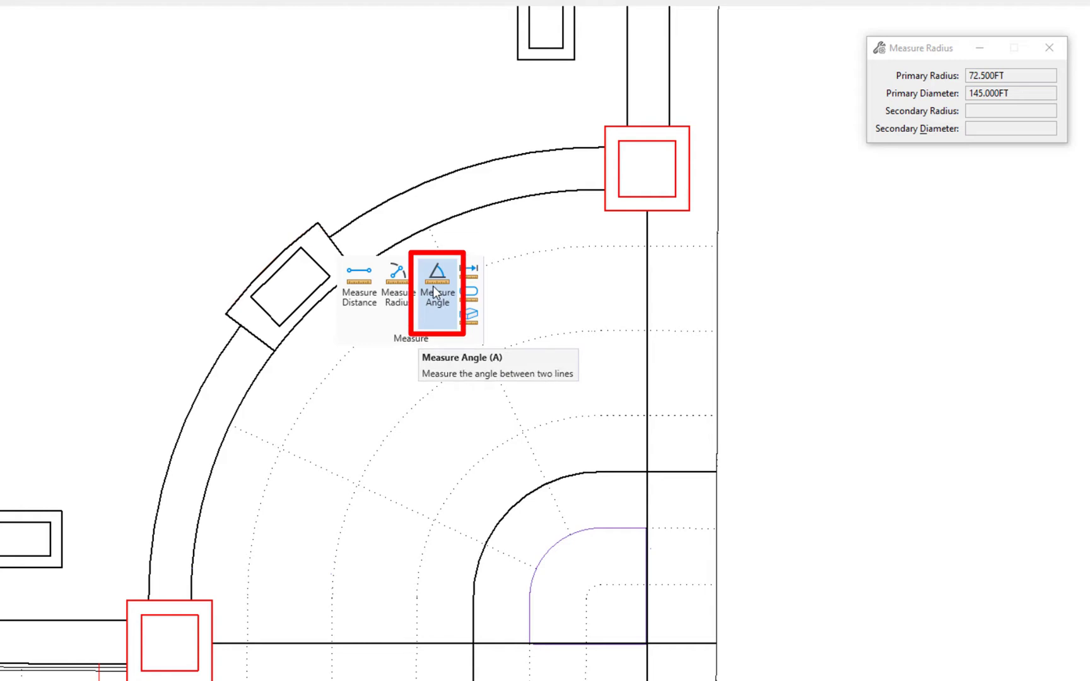
left_click(433, 286)
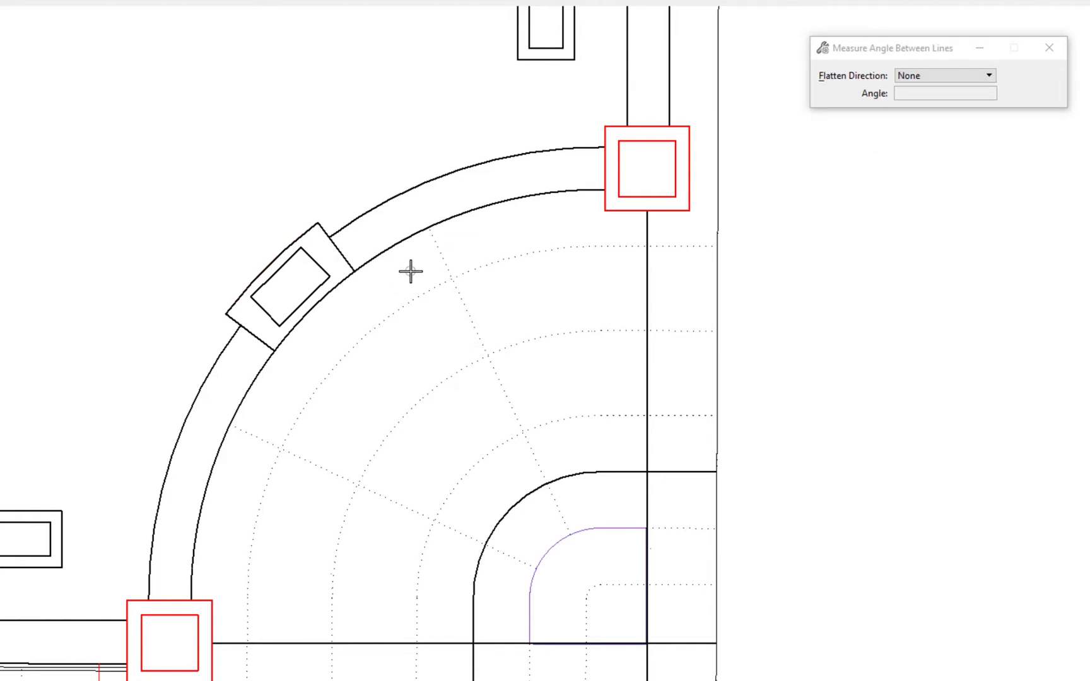
mouse_move(1042, 448)
middle_mouse_down()
mouse_move(954, 483)
mouse_move(487, 365)
mouse_move(113, 321)
middle_mouse_up()
middle_click_drag(880, 377, 555, 358)
scroll(624, 366, "up", 5)
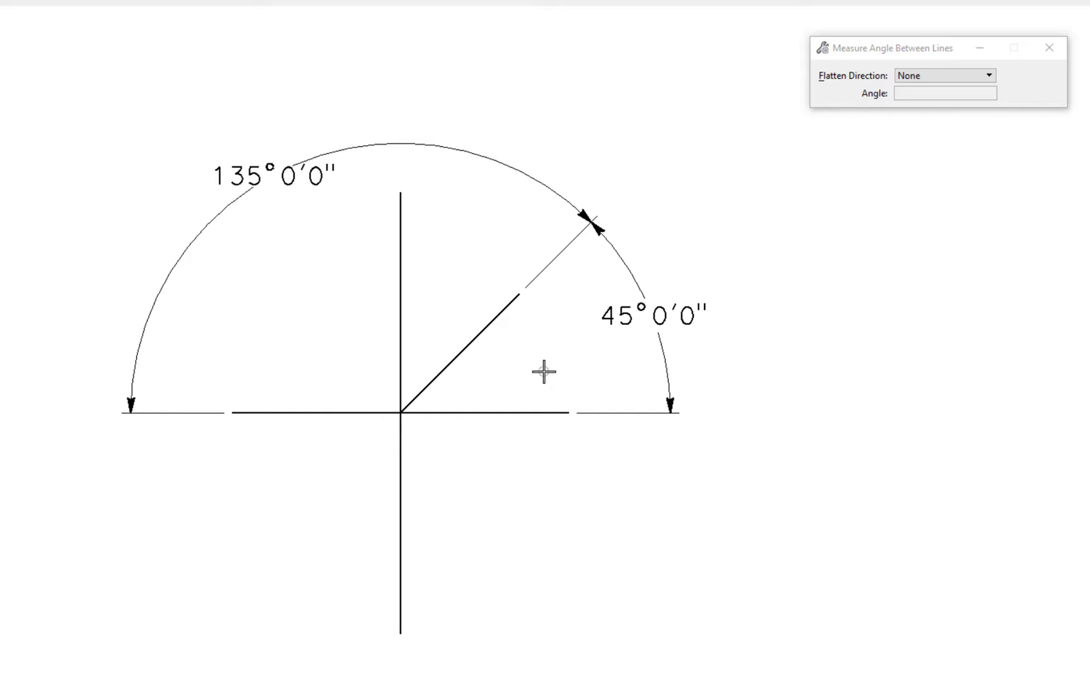
left_click(494, 413)
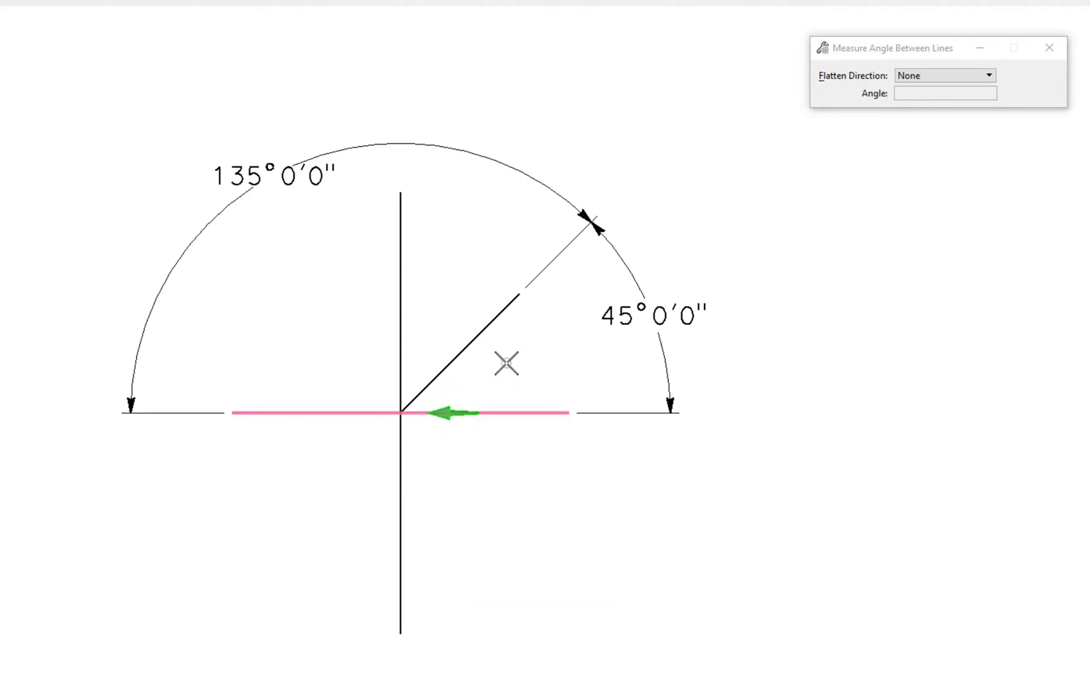
left_click(483, 326)
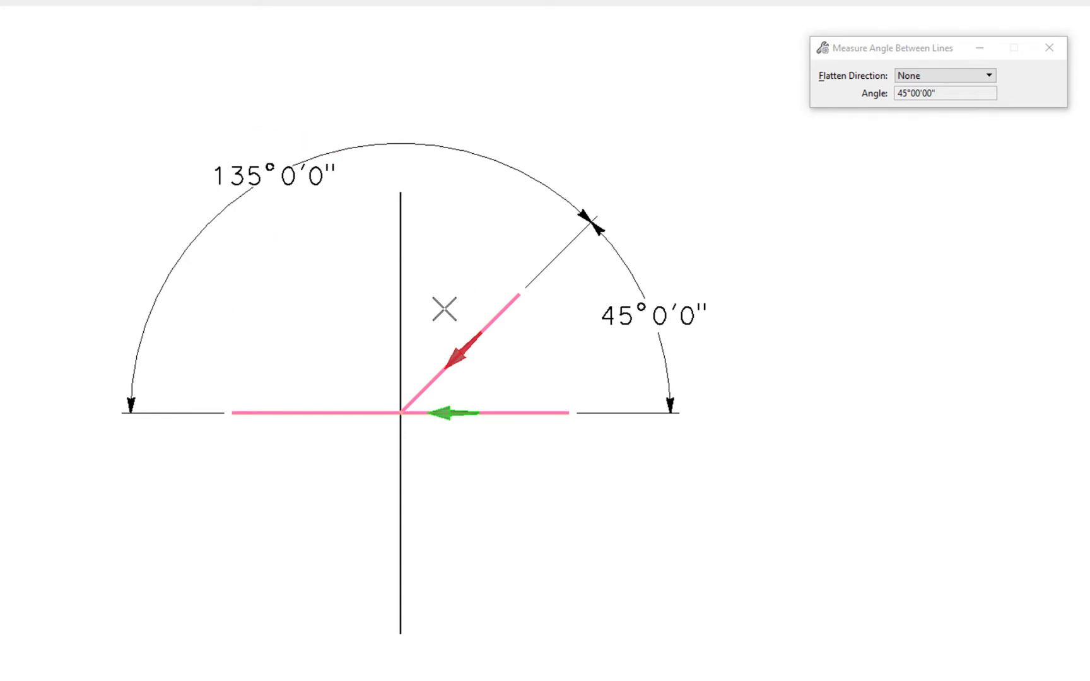
left_click(459, 355)
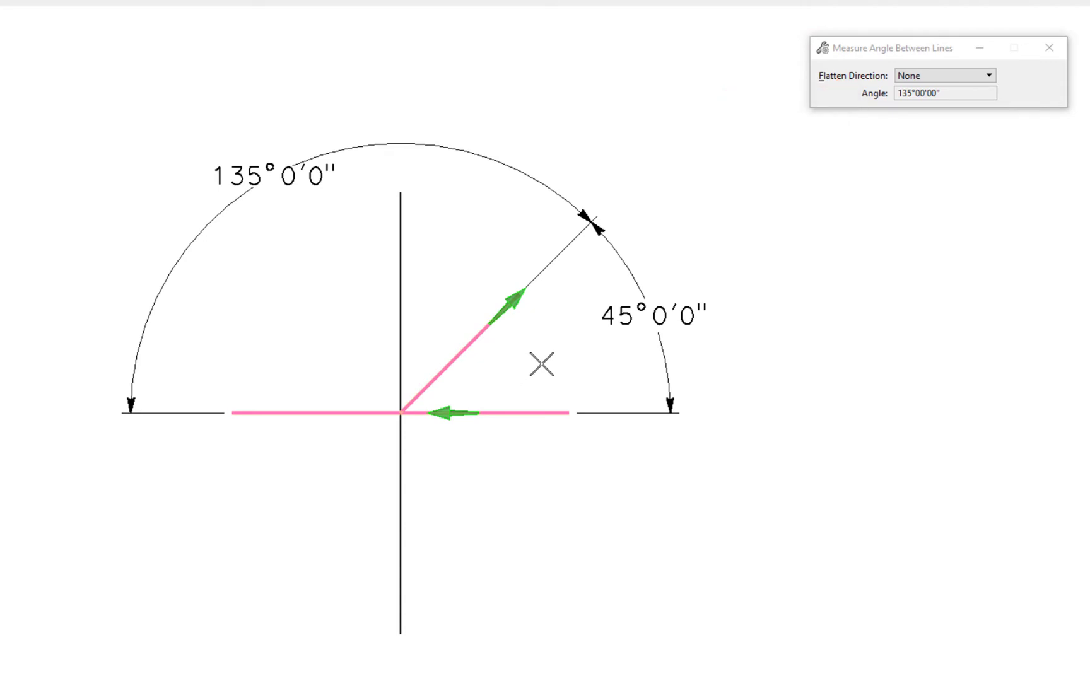
Step: Return to the curved wall layout and start Measure Length
scroll(696, 347, "down", 2)
scroll(697, 348, "down", 5)
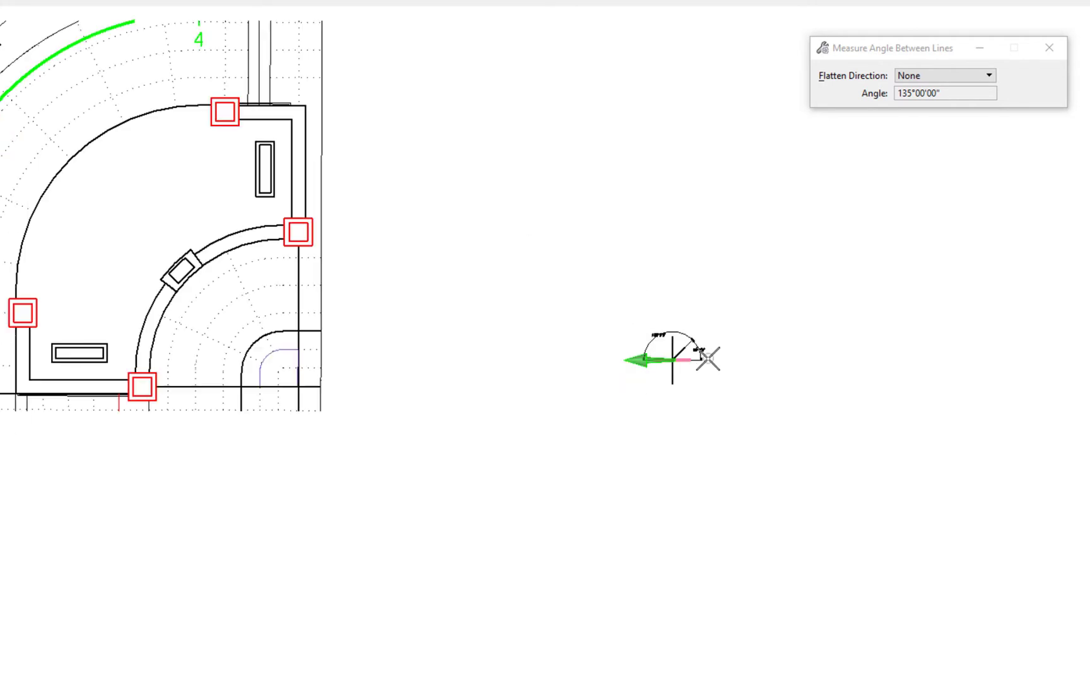
scroll(76, 191, "up", 2)
scroll(95, 196, "up", 2)
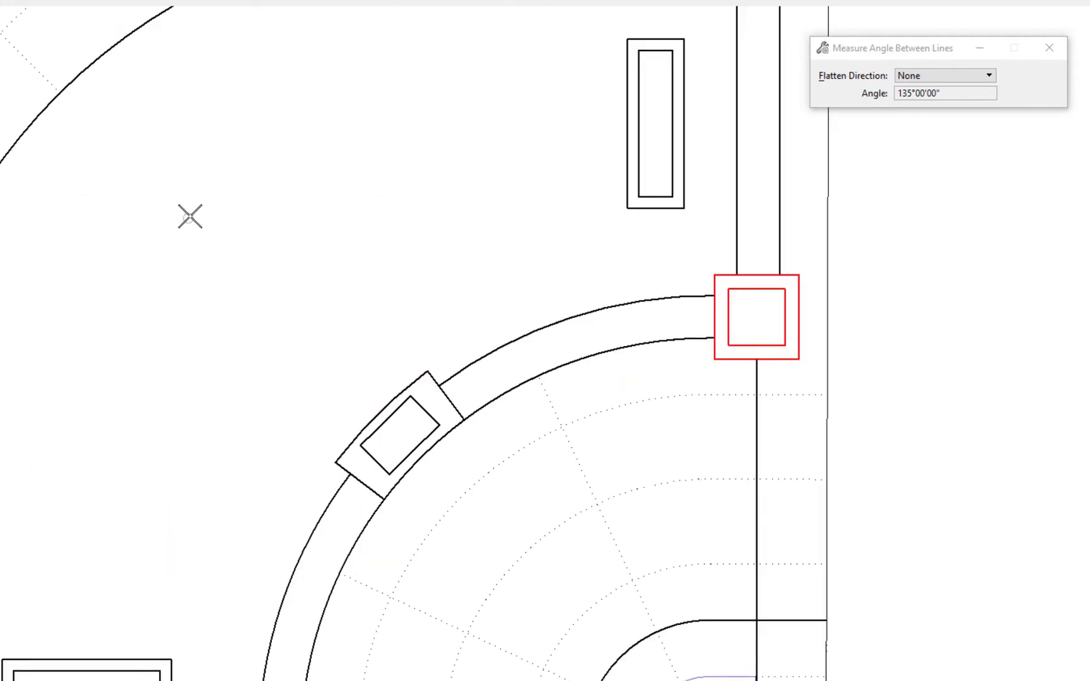
scroll(189, 219, "down", 2)
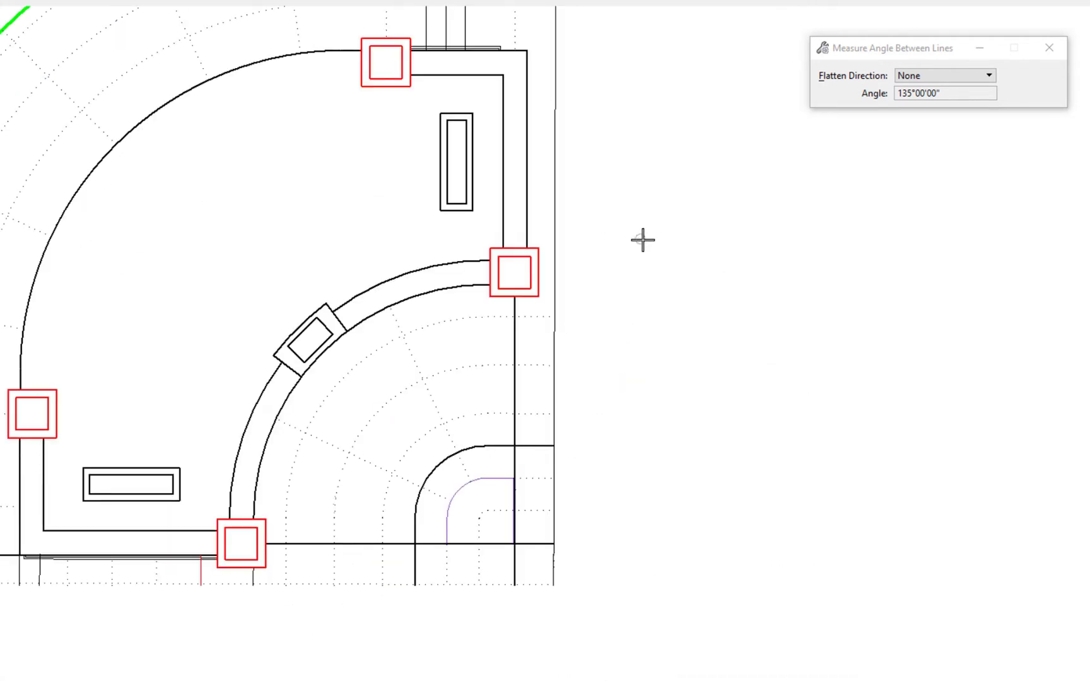
key("space")
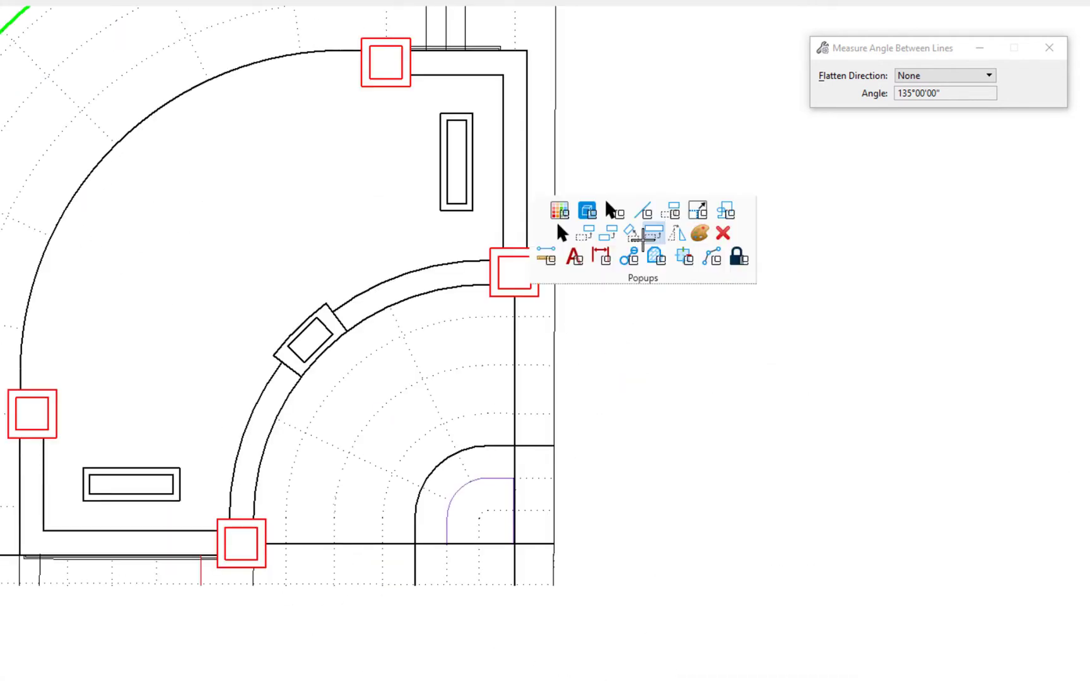
left_click(547, 258)
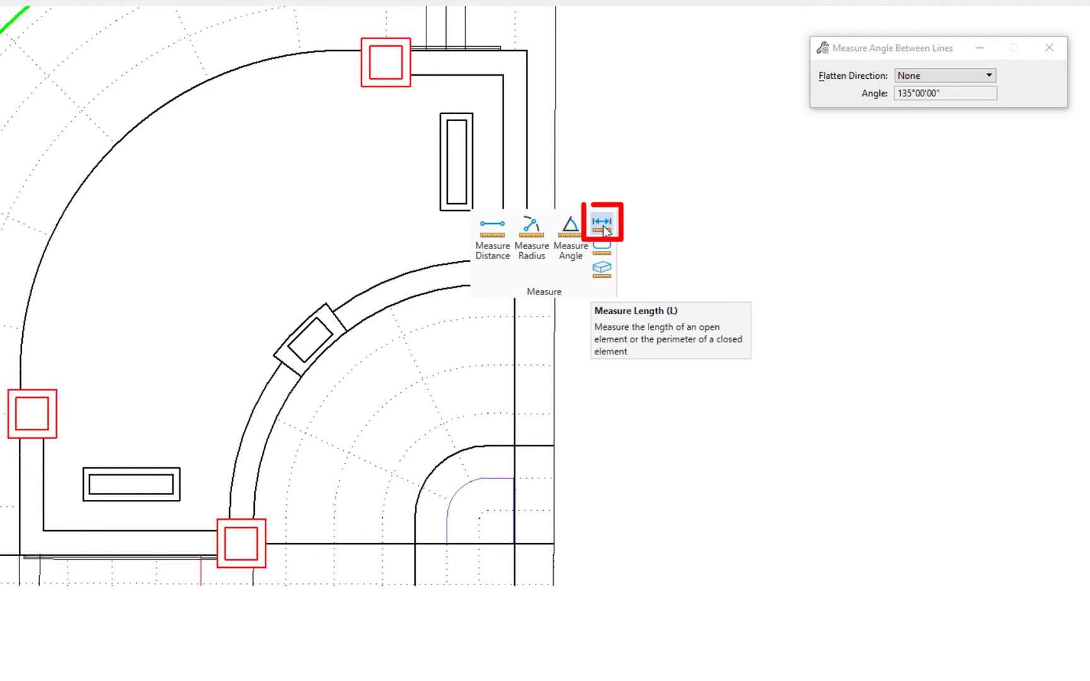
left_click(603, 225)
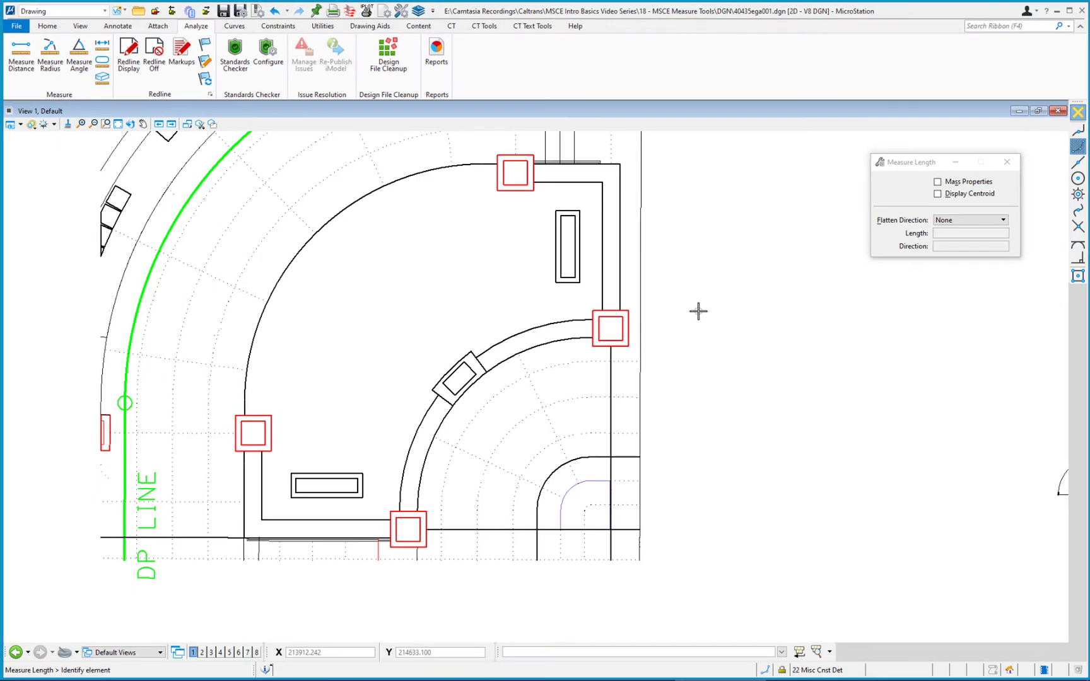
Step: Turn on the ls_SUPPLY-LINE-GSP level in View 1 and close the level display
key("ctrl+e")
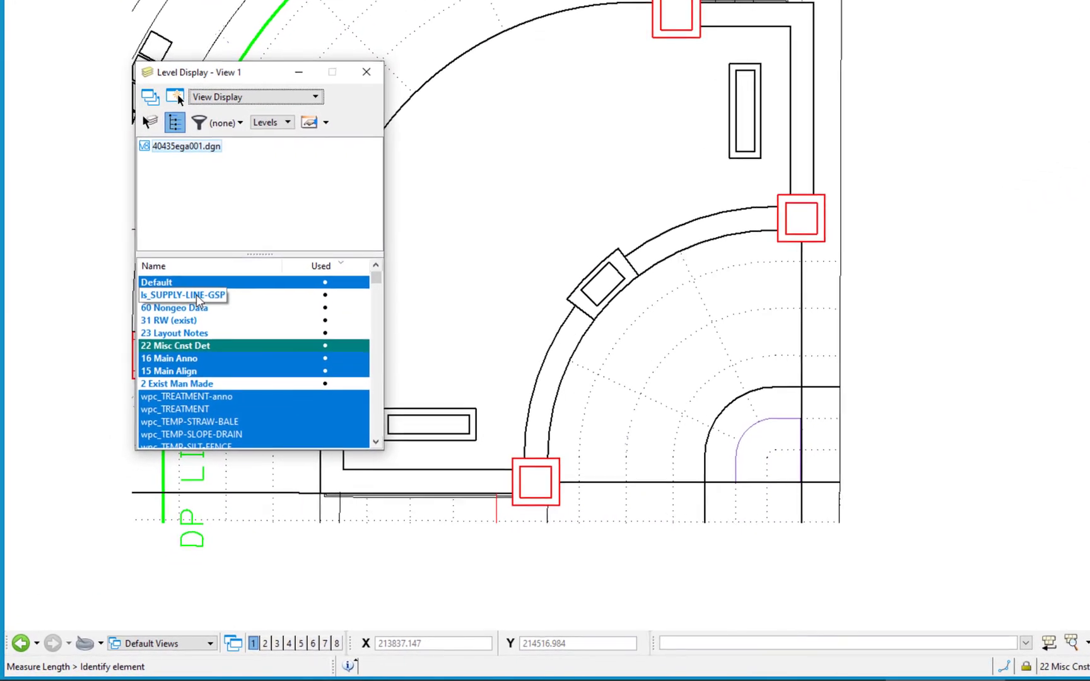
left_click(196, 295)
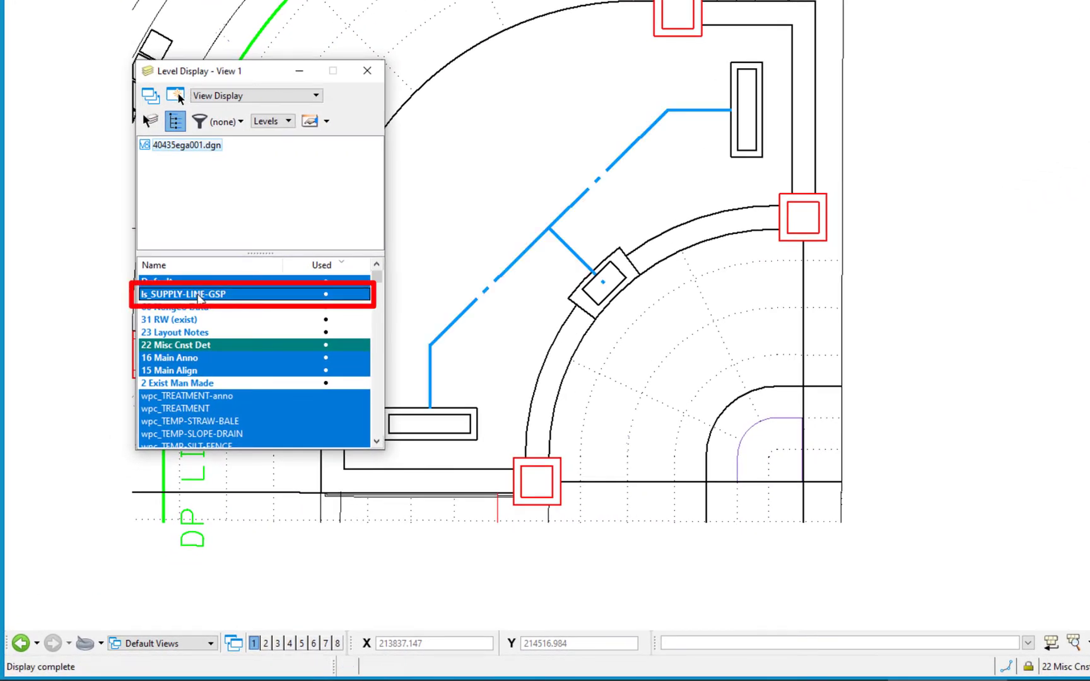
left_click(366, 71)
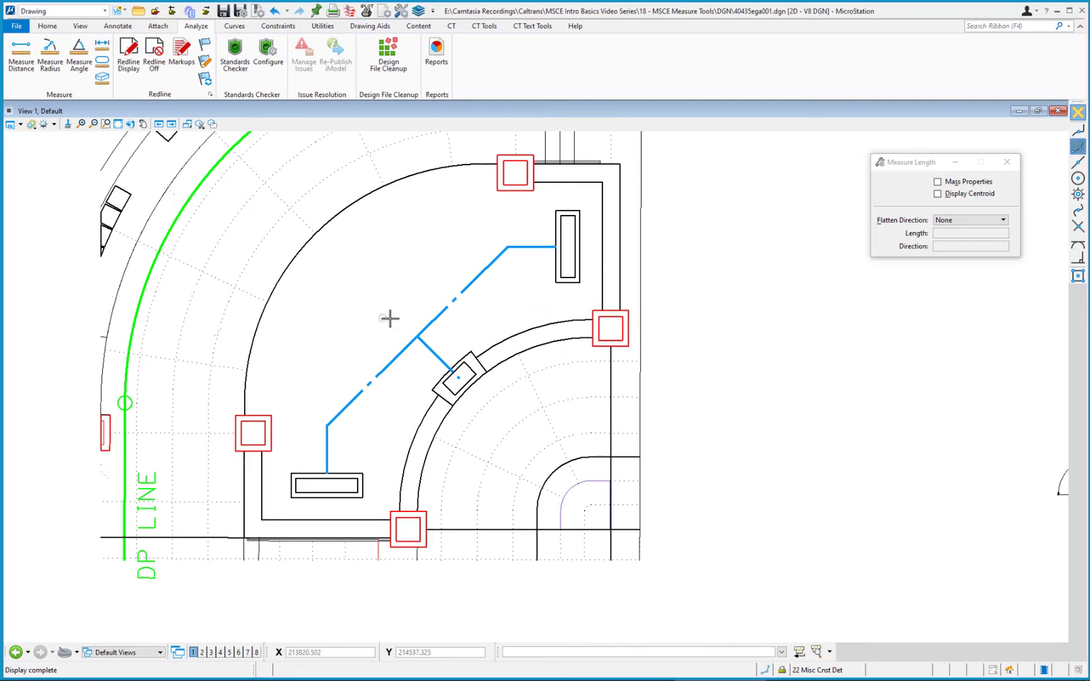
Step: Measure the lengths of the long diagonal supply line and the short horizontal supply line beside the tall rectangle
left_click(438, 318)
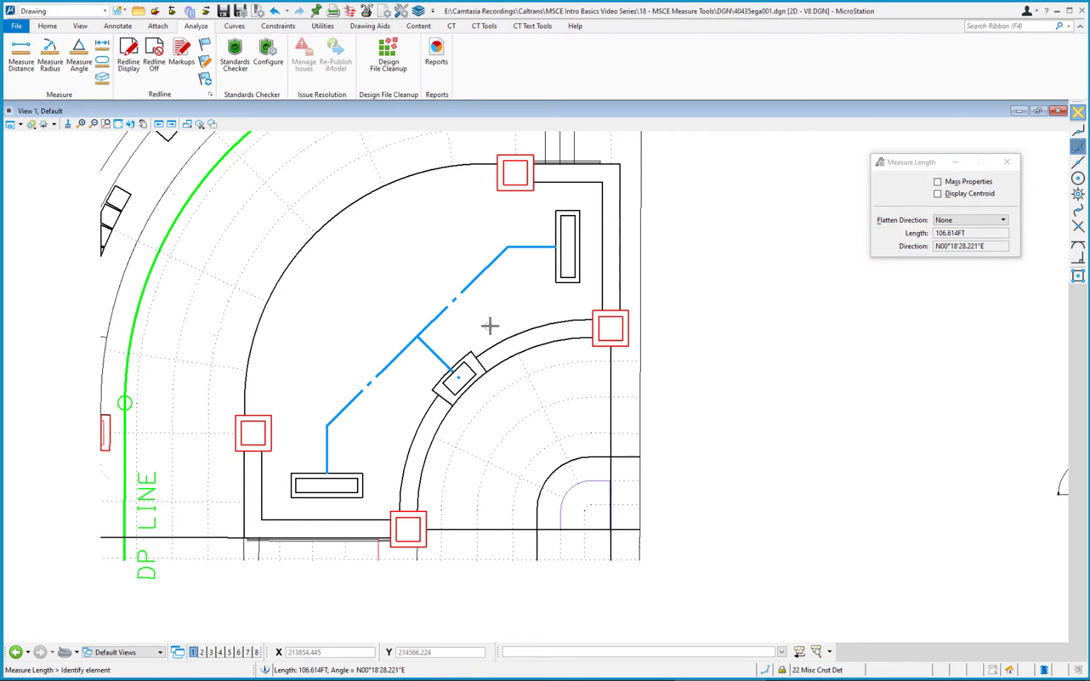
left_click(526, 247)
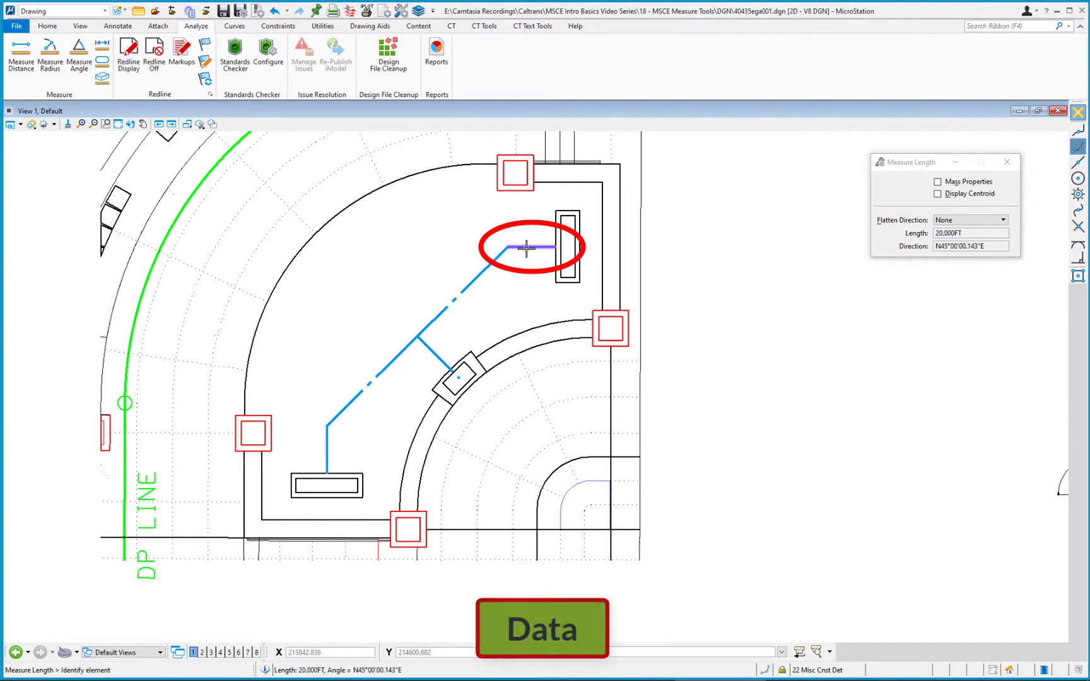
left_click(527, 253)
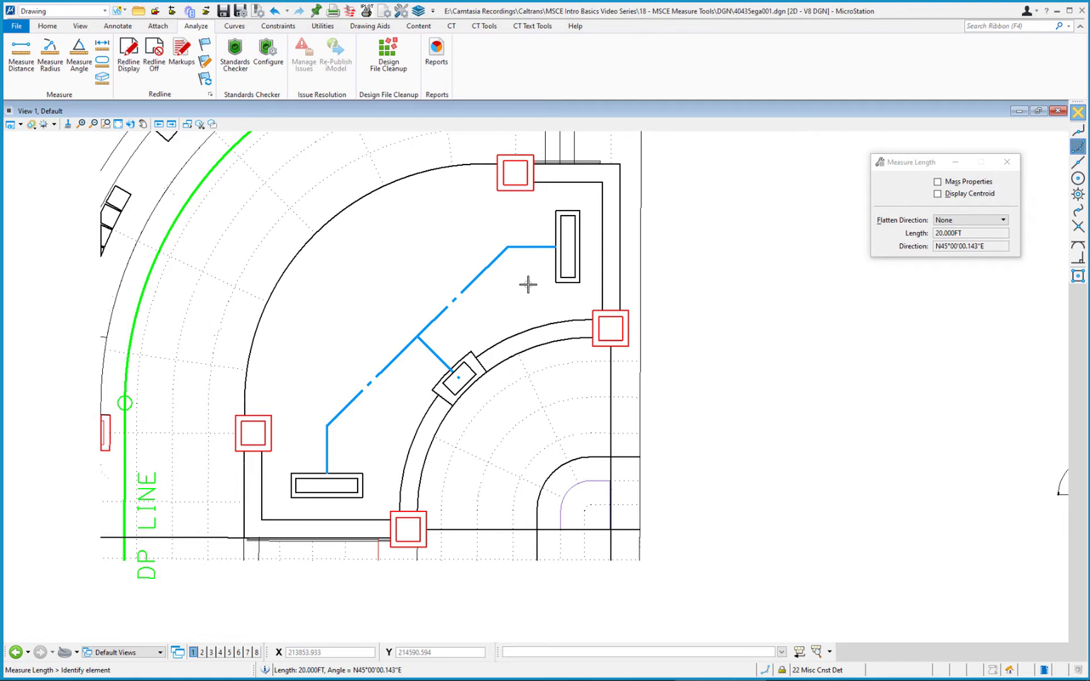
Step: Select the four supply line elements: the long diagonal, the short horizontal piece, the short diagonal branch and the vertical piece
key("space")
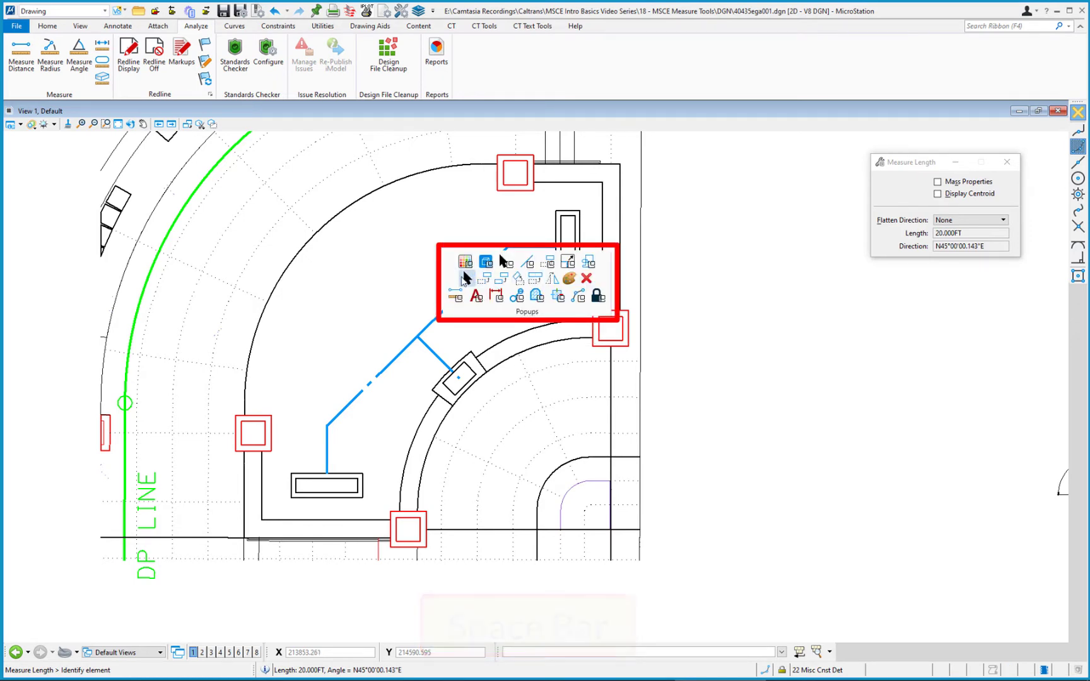
left_click(468, 278)
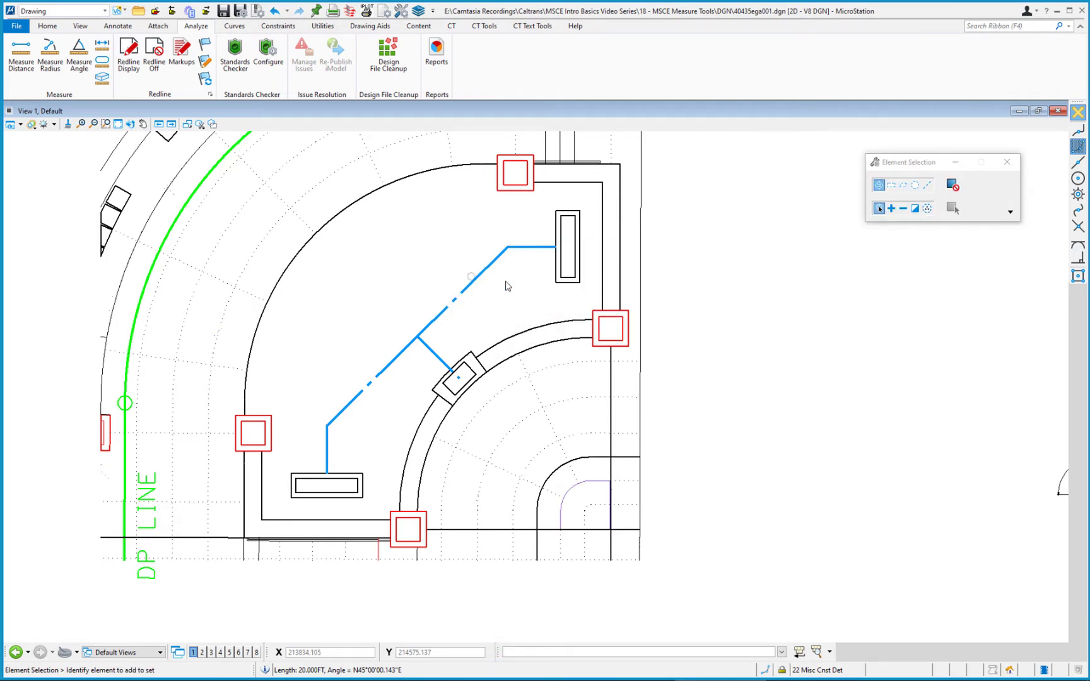
left_click_drag(523, 279, 453, 239)
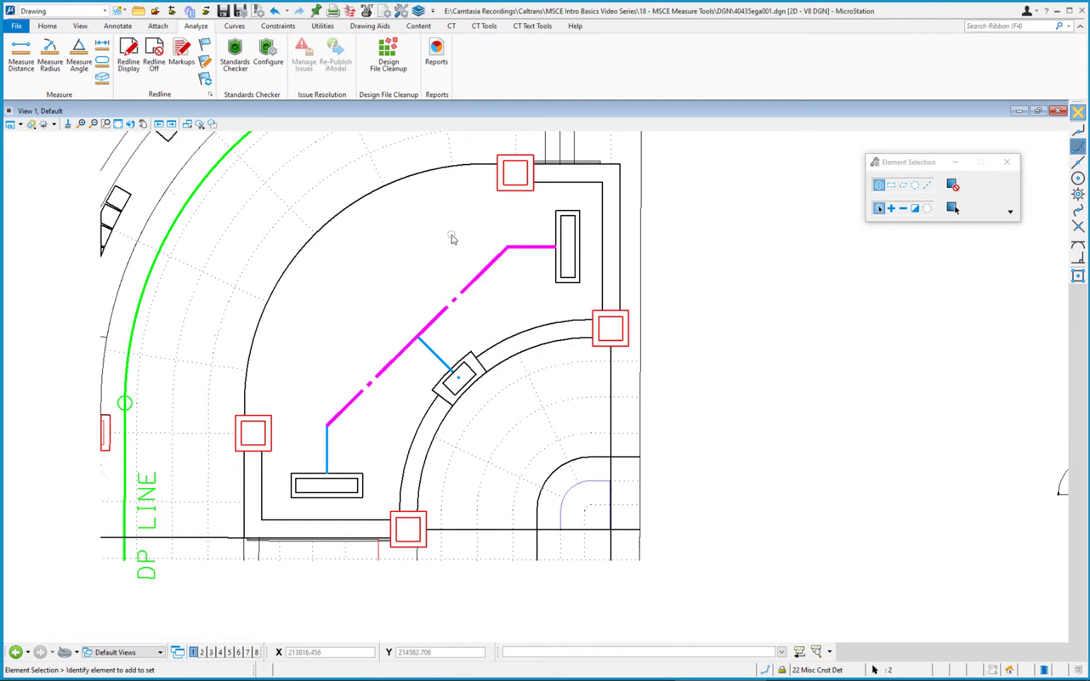
left_click(435, 354)
left_click(327, 457)
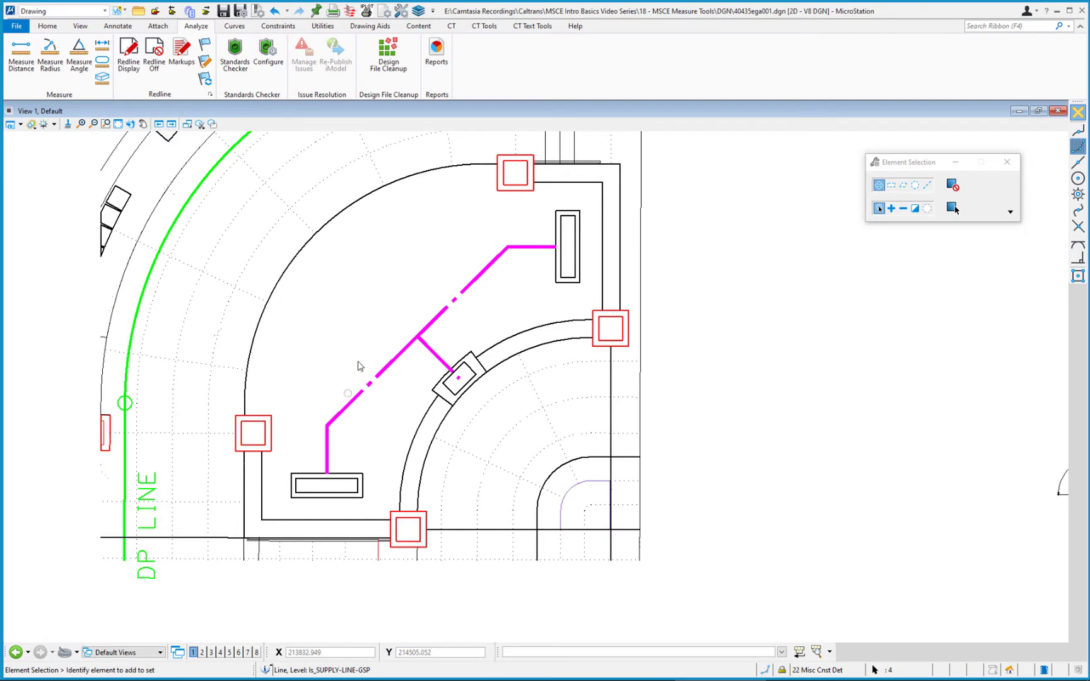
Step: Measure the combined length of the selected supply line elements, and clear the selection
right_click(414, 276)
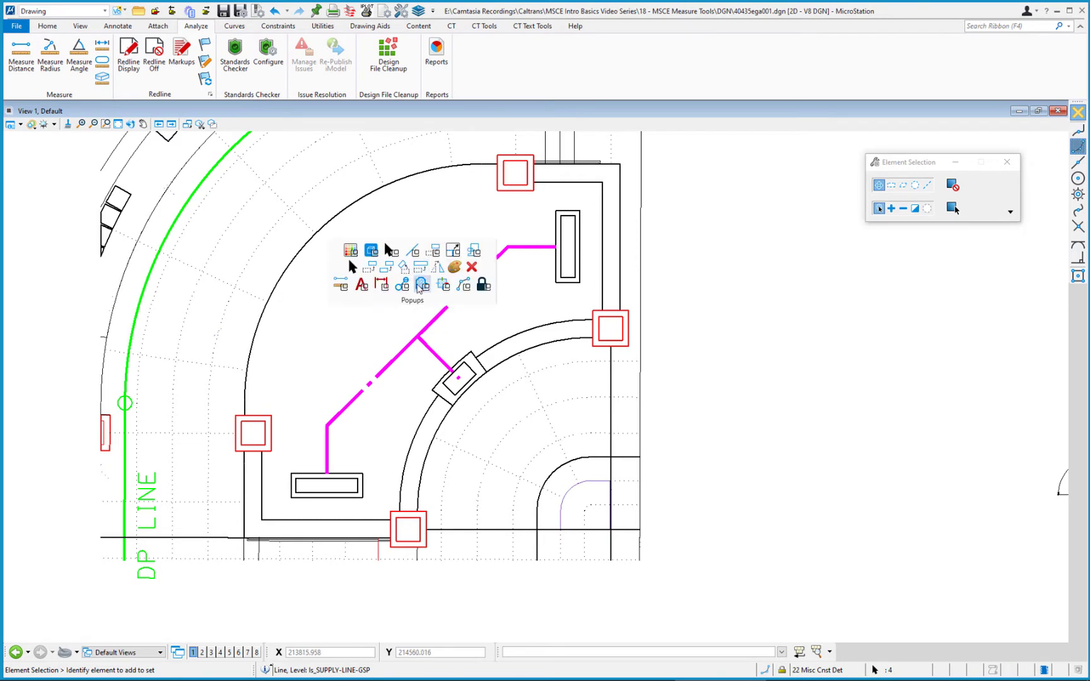
left_click(342, 285)
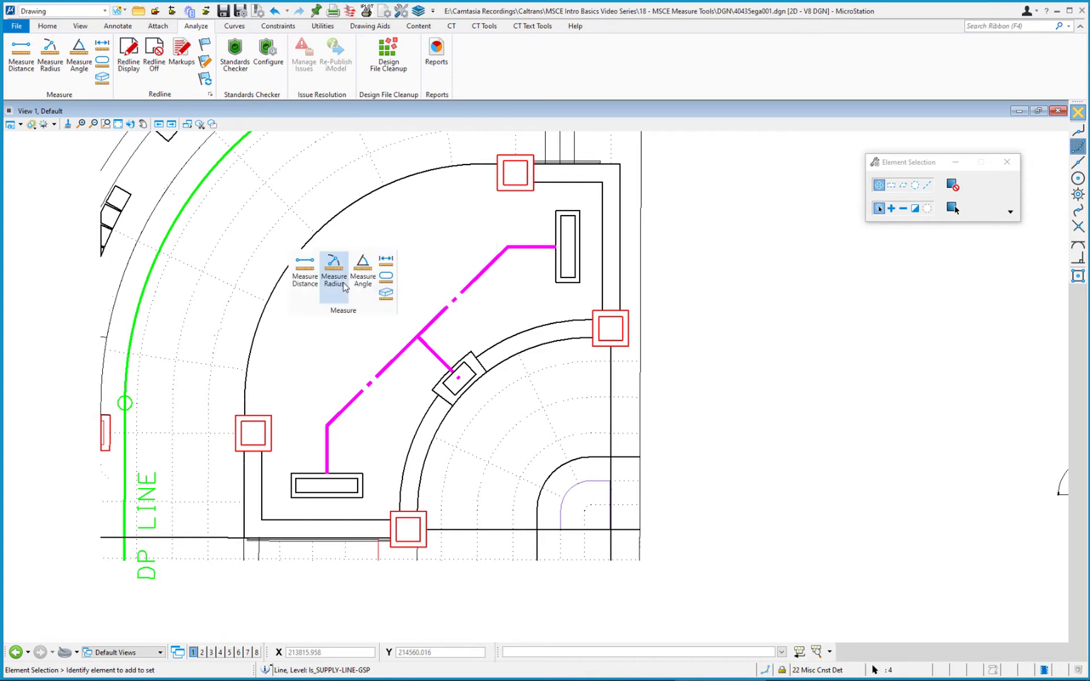
left_click(386, 264)
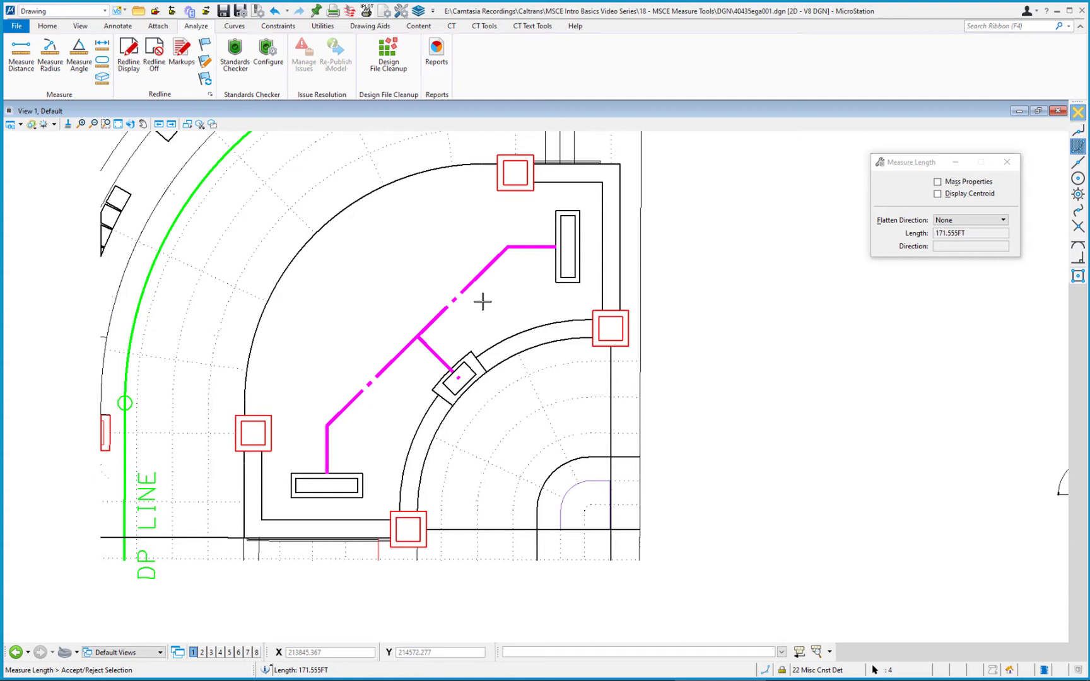
right_click(507, 305)
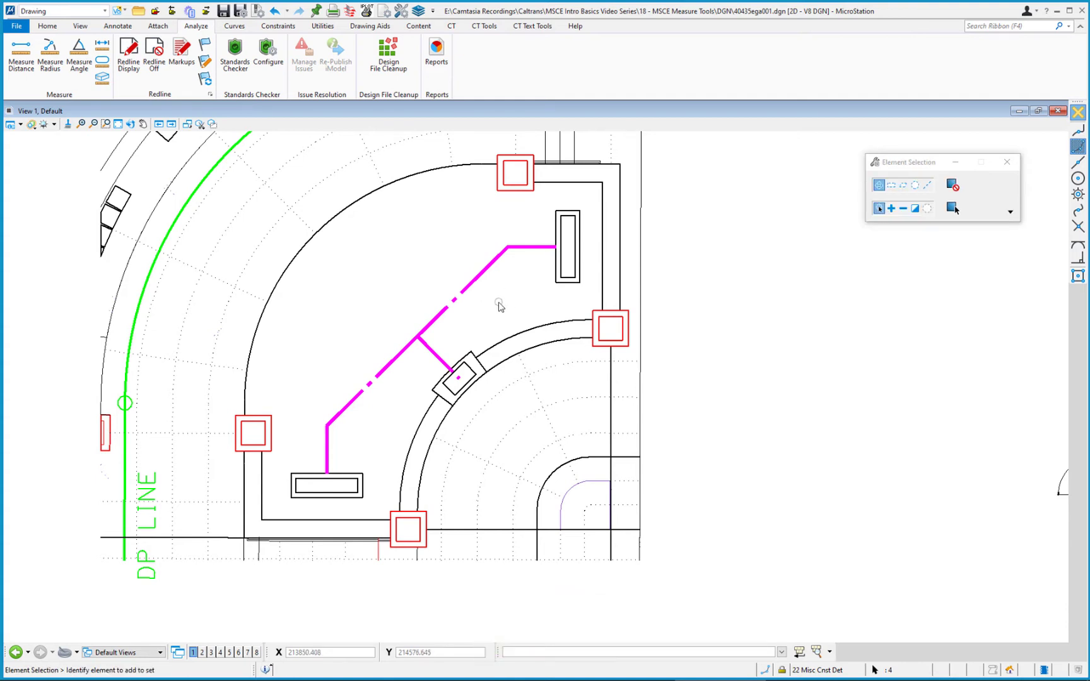
left_click(497, 306)
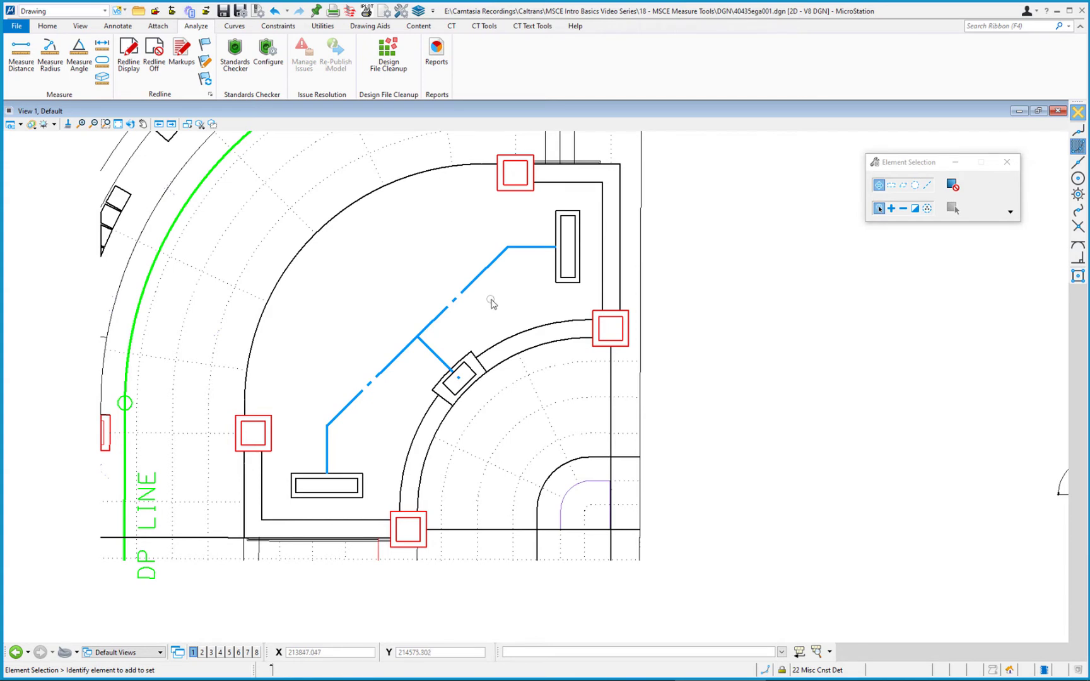
Step: Turn off the ls_SUPPLY-LINE-GSP level in View 1 and close the level display
key("ctrl+e")
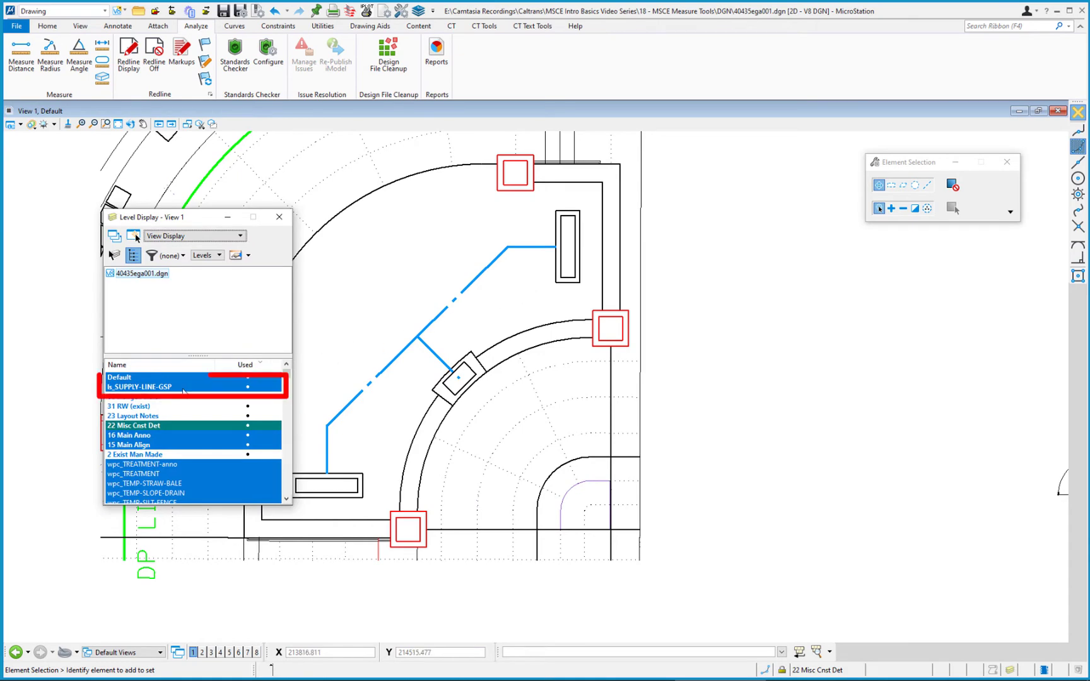
left_click(169, 389)
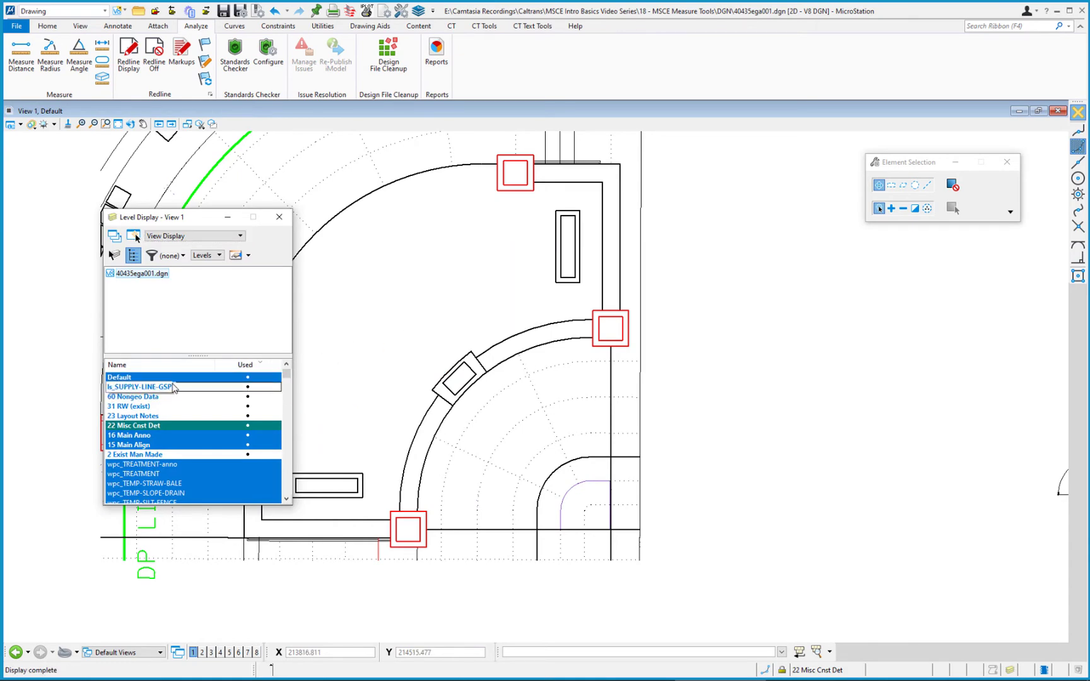
left_click(279, 216)
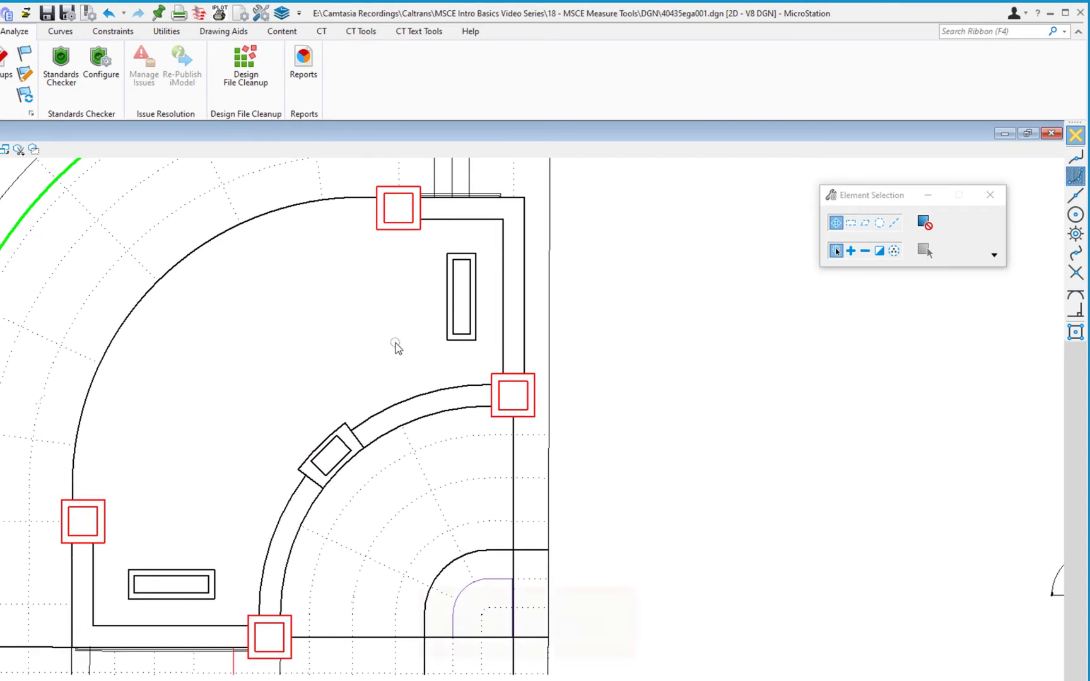
Step: Measure the area and perimeter of the inner shape of the tall rectangle using Measure Area with the Element method
key("space")
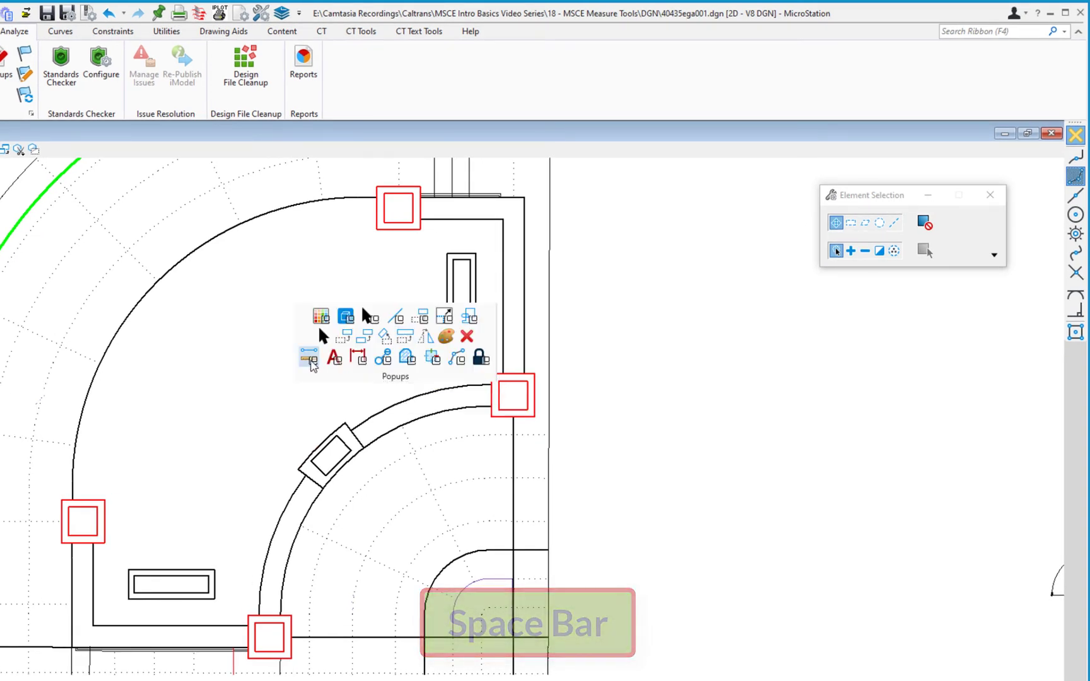
left_click(311, 363)
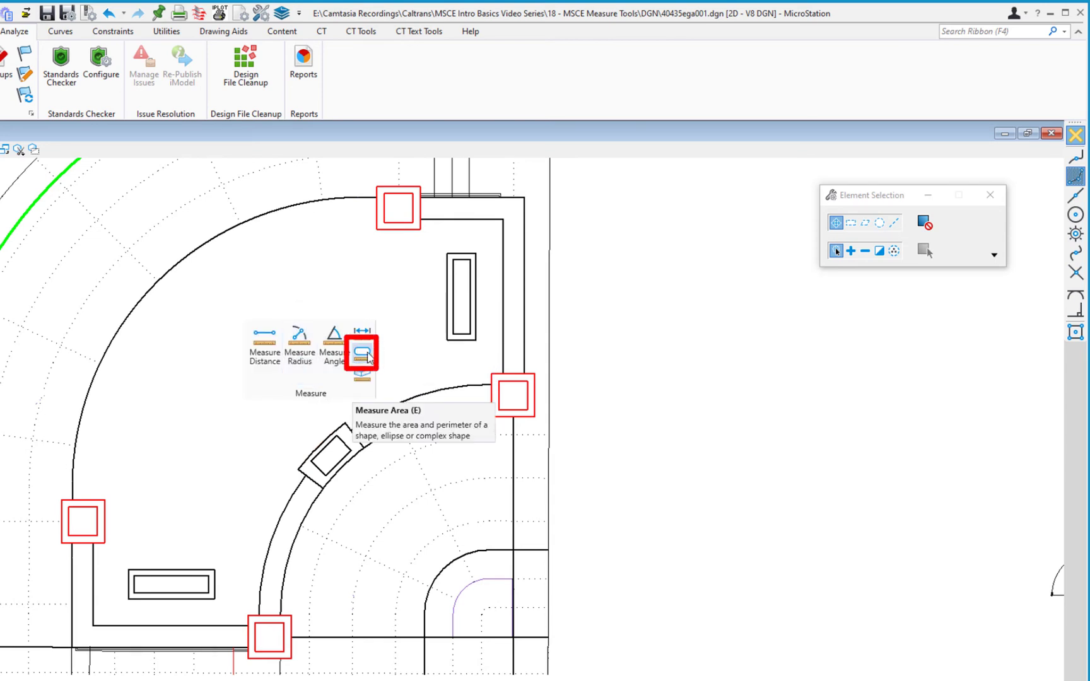
left_click(368, 356)
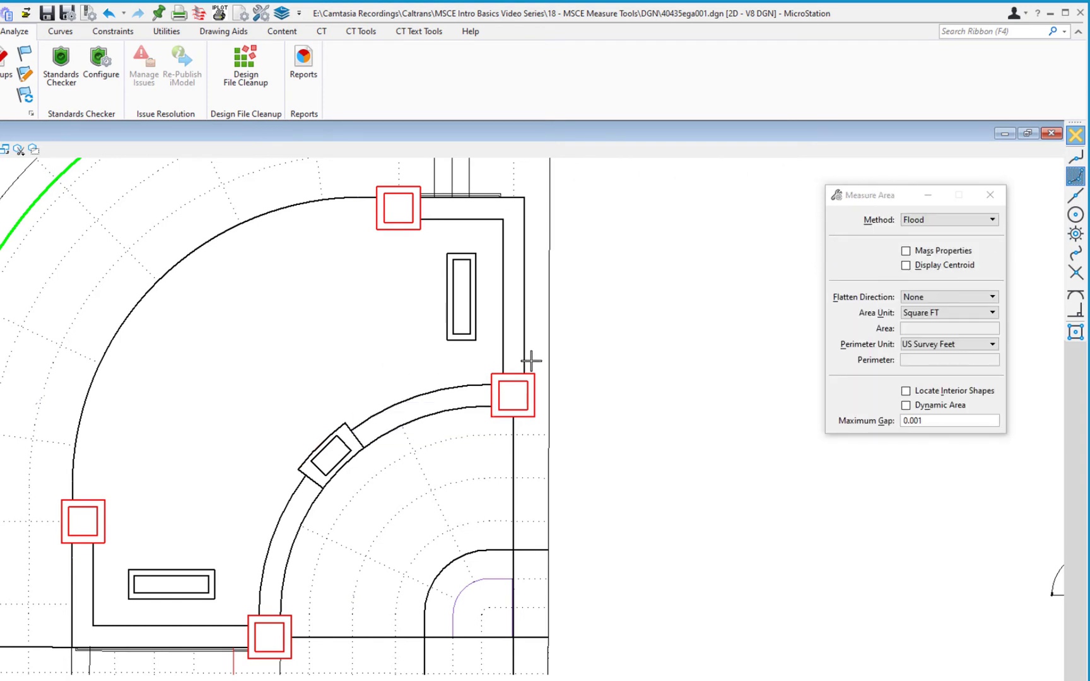
left_click(955, 219)
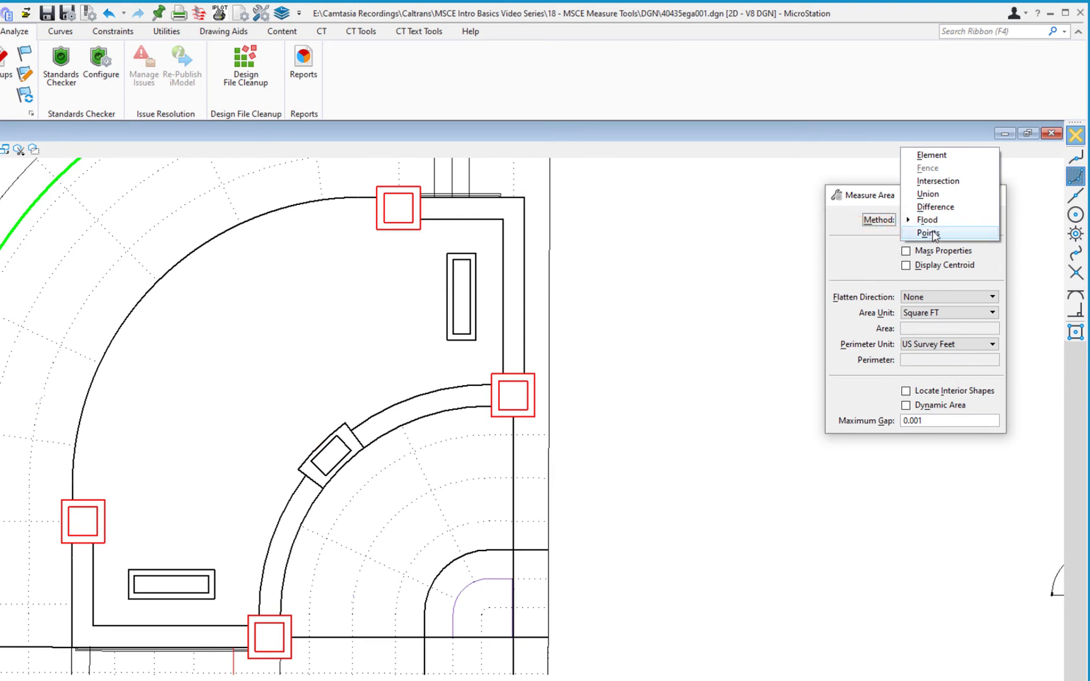
left_click(933, 157)
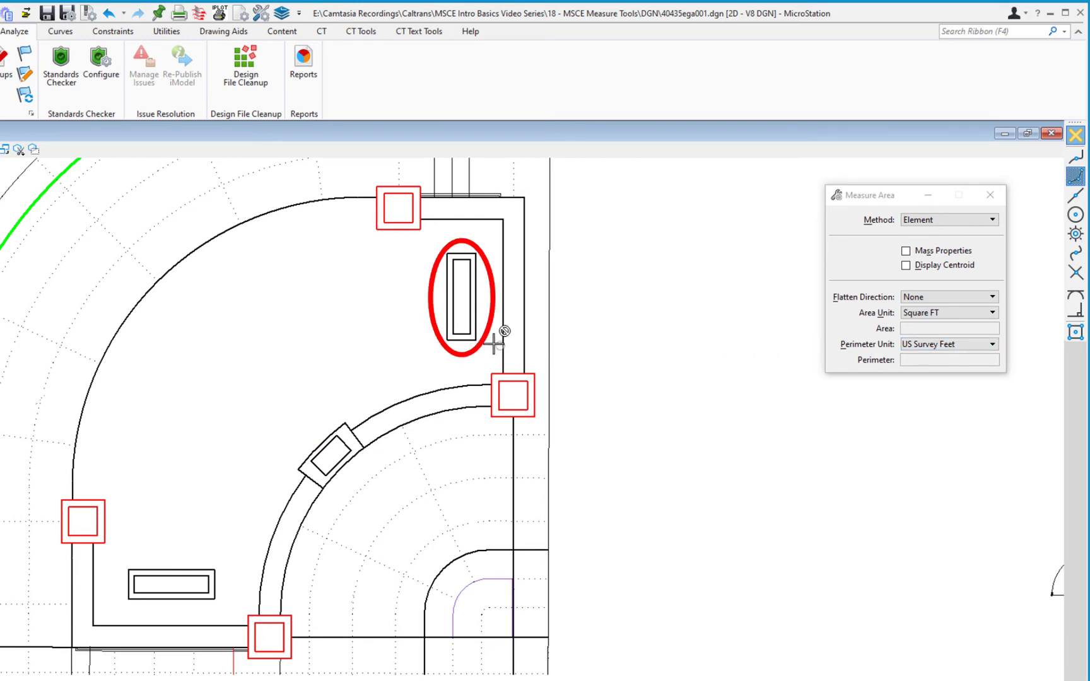
left_click(464, 334)
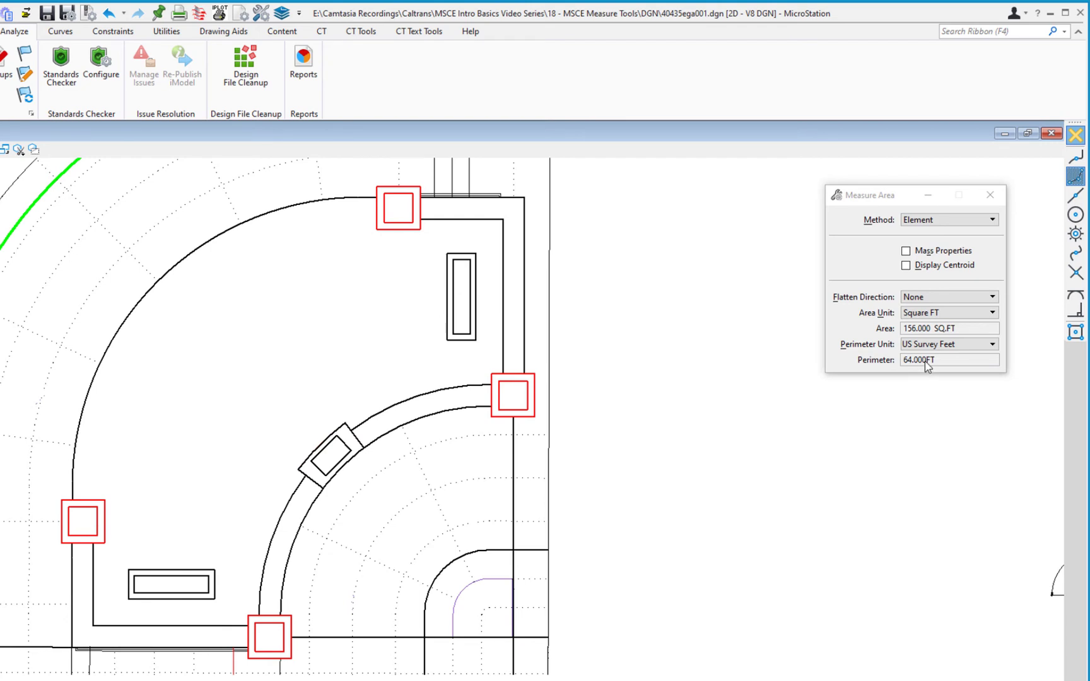
Step: Measure the area enclosed by the curved walls with the Flood method
left_click(921, 222)
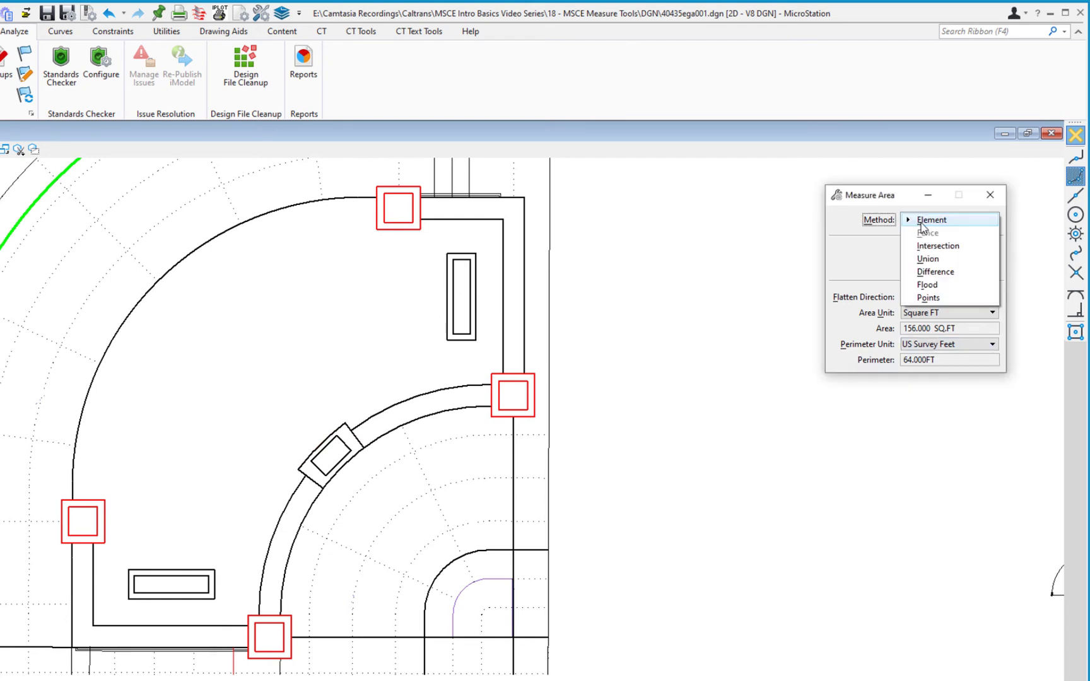
left_click(924, 285)
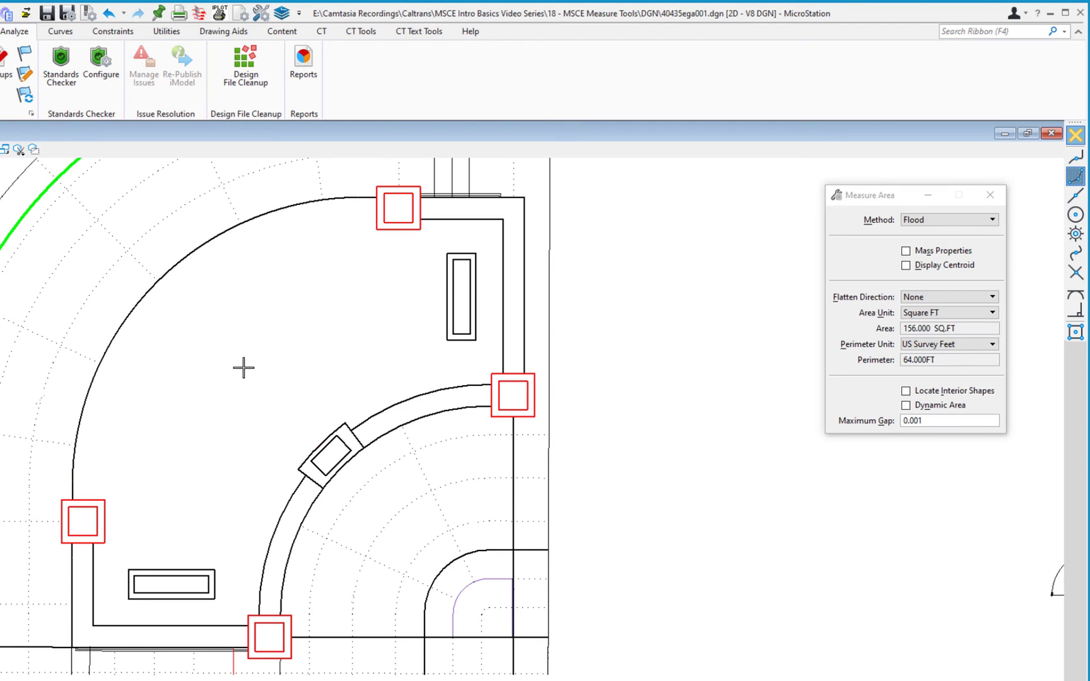
left_click(281, 363)
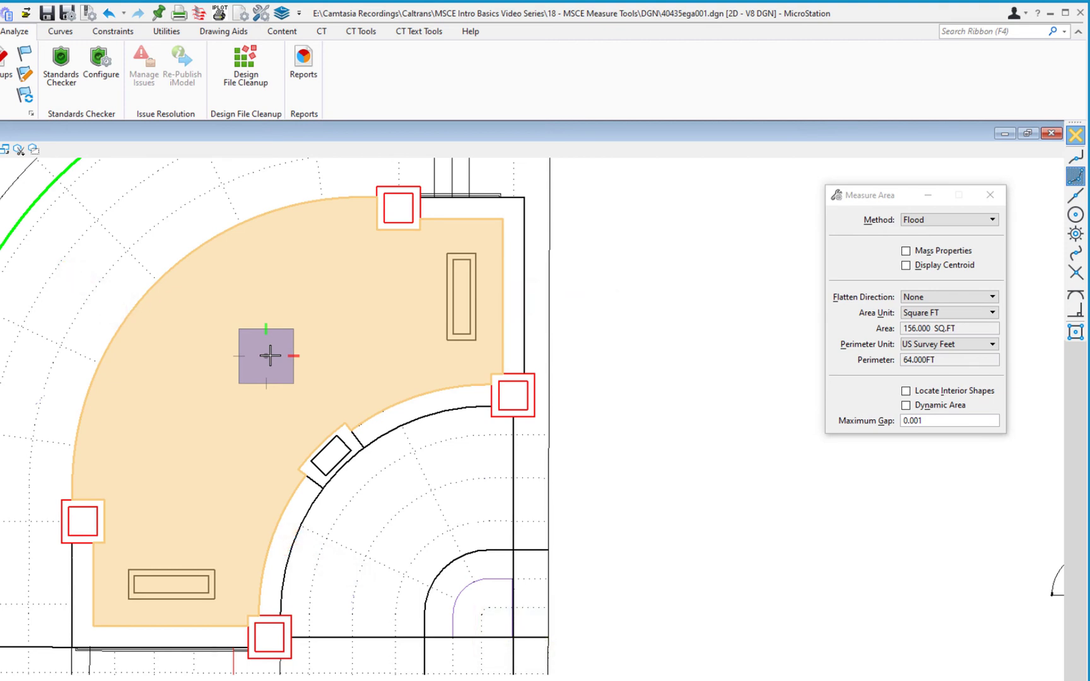
left_click(270, 356)
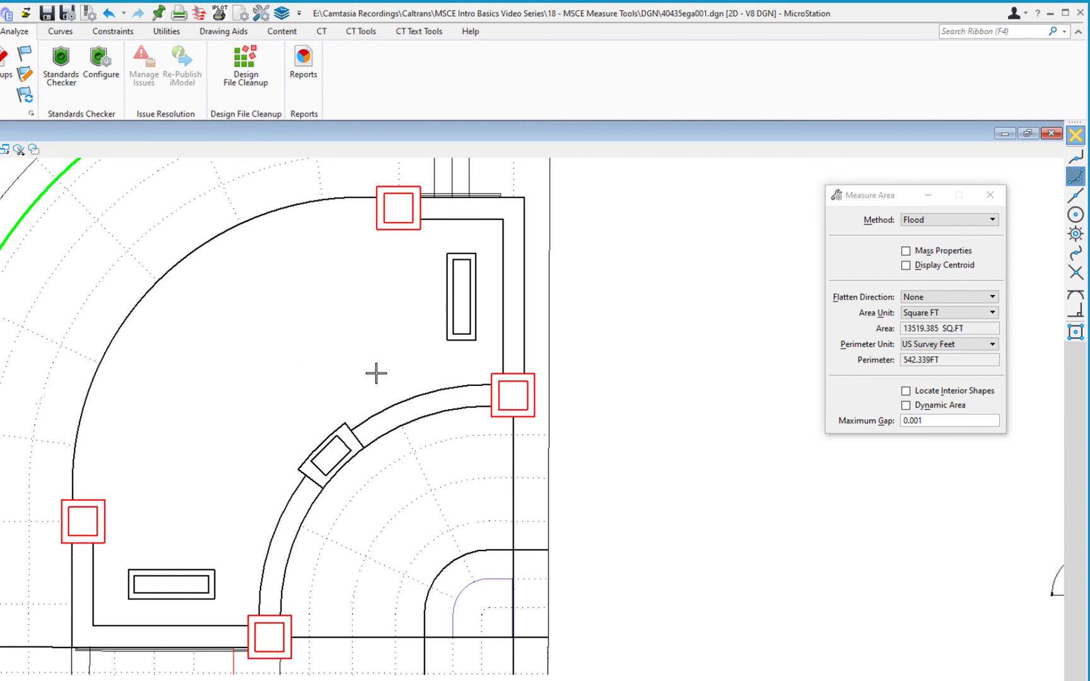
Step: Enable Locate Interior Shapes and remeasure the enclosed area between the curved walls, excluding the interior rectangles
left_click(907, 392)
left_click(263, 361)
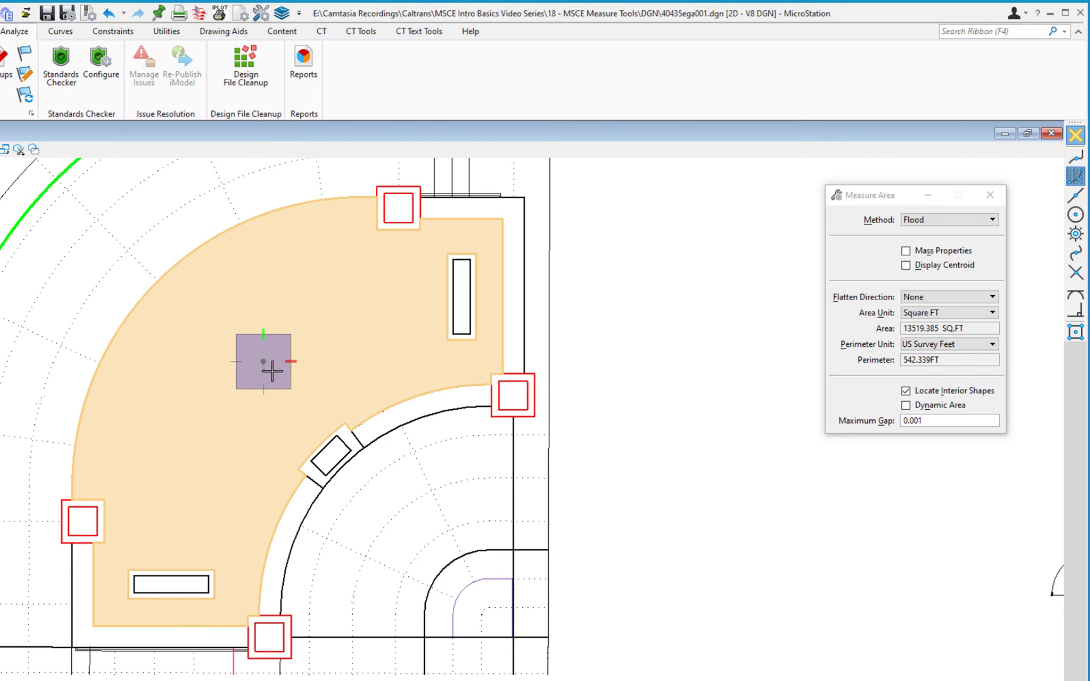
left_click(272, 371)
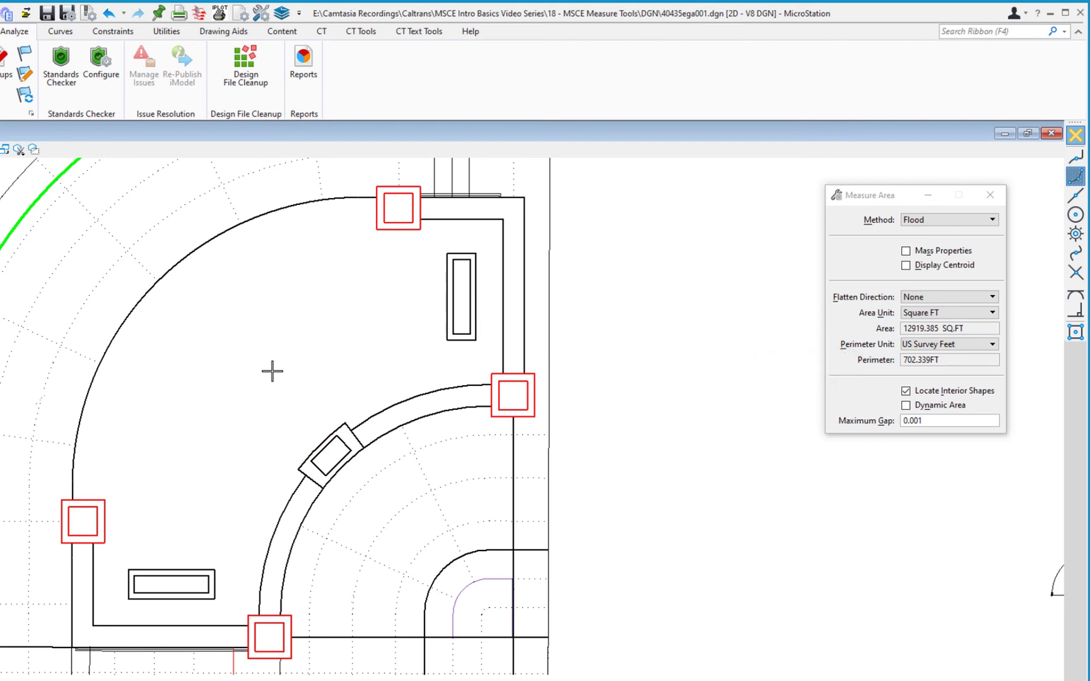
left_click(272, 372)
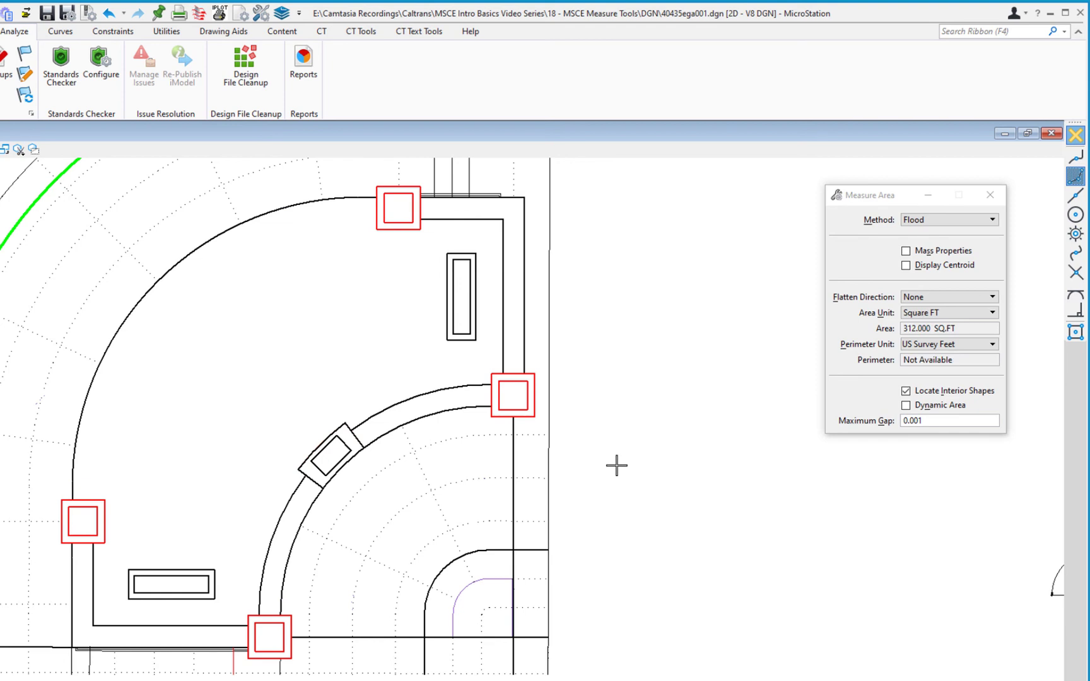
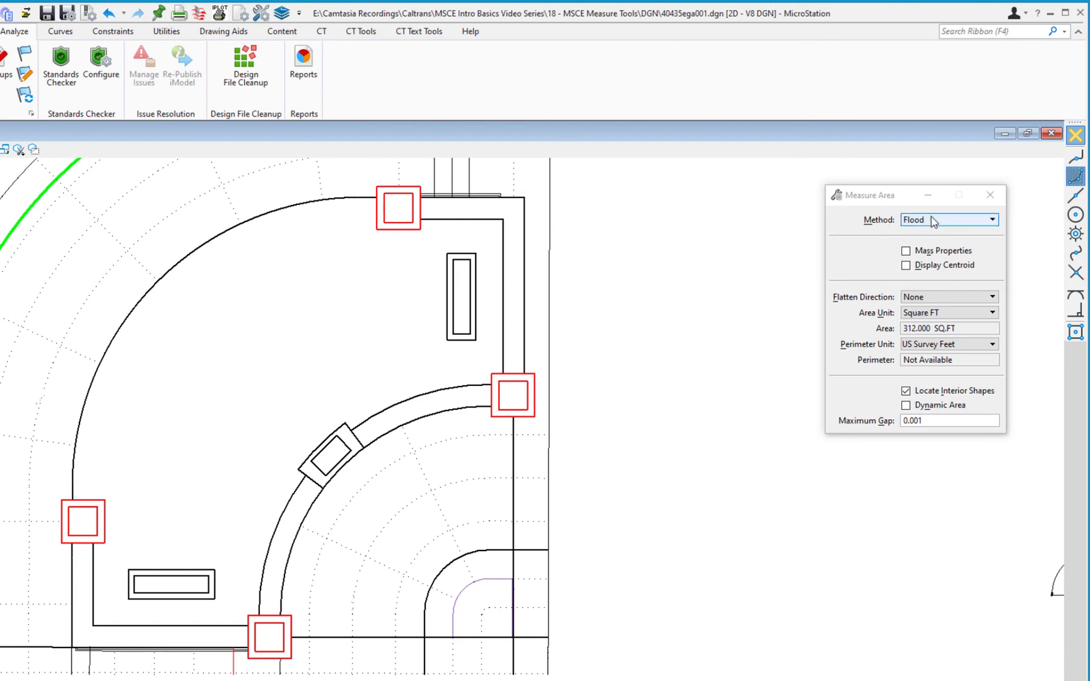
Step: Set the Measure Area method to Element and select the inner shapes of the tall and the wide rectangles
left_click(932, 221)
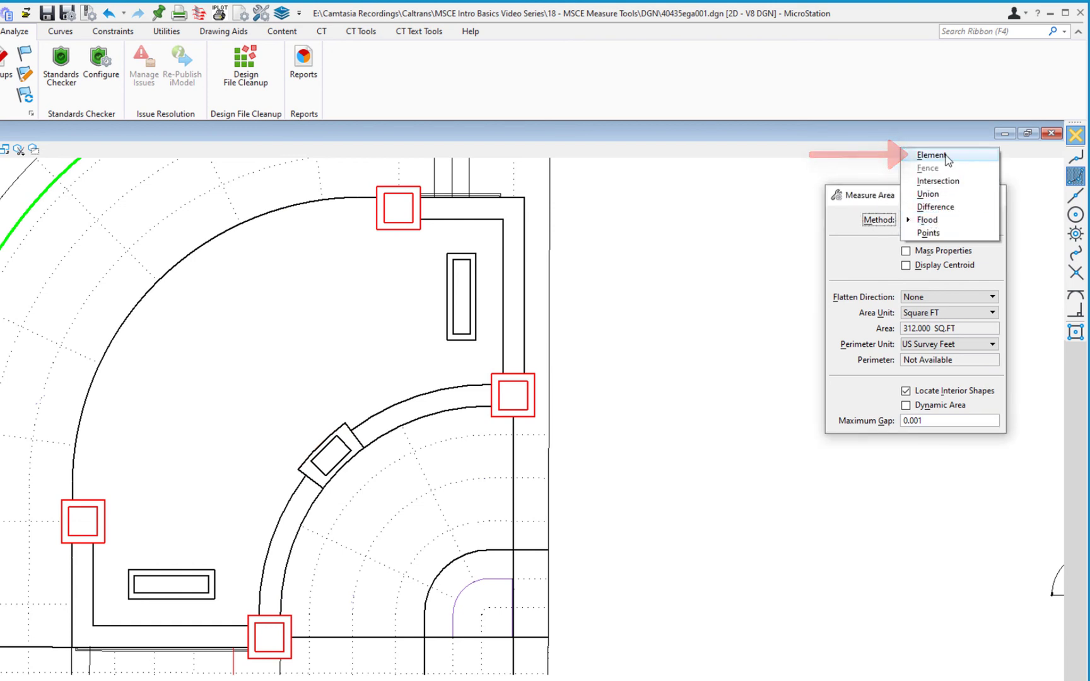
left_click(921, 153)
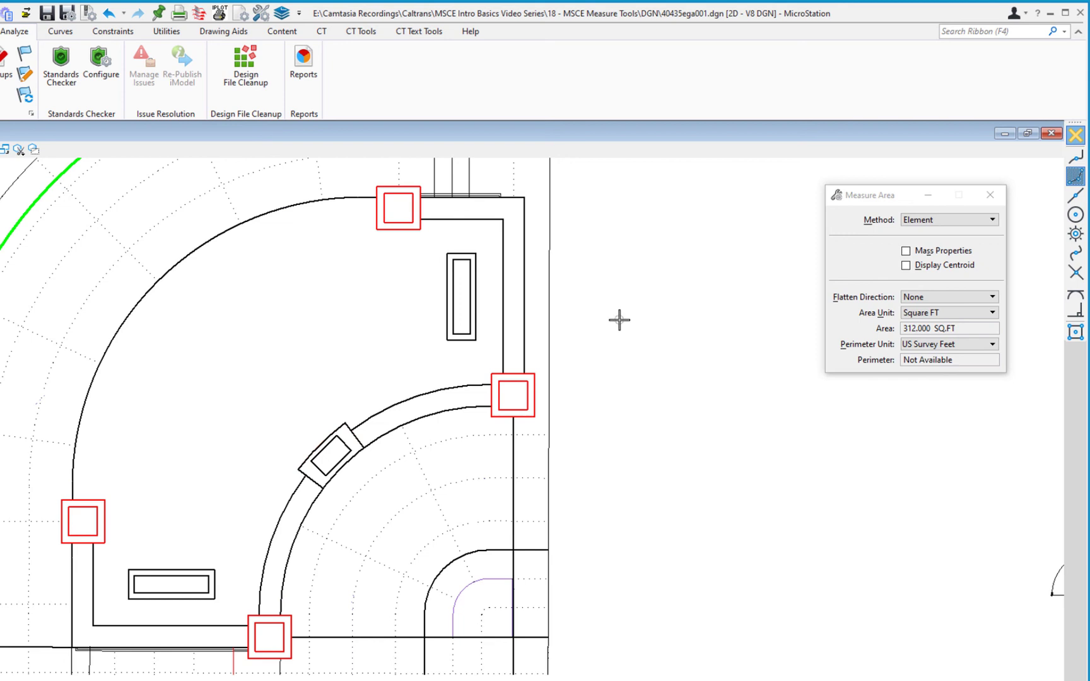
key("space")
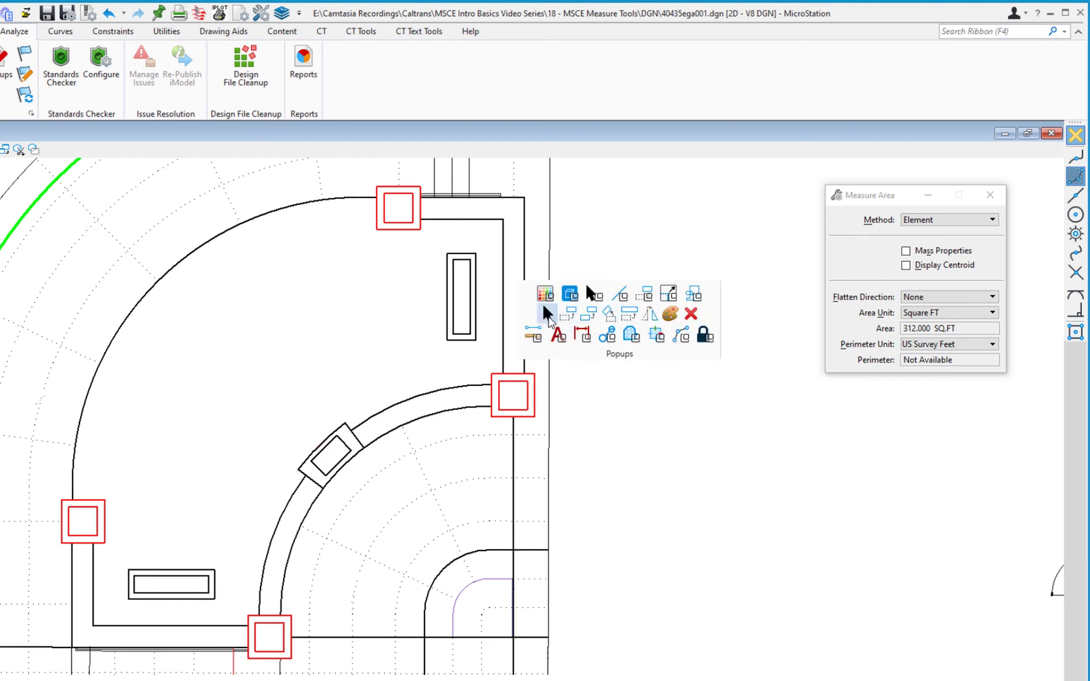
left_click(547, 315)
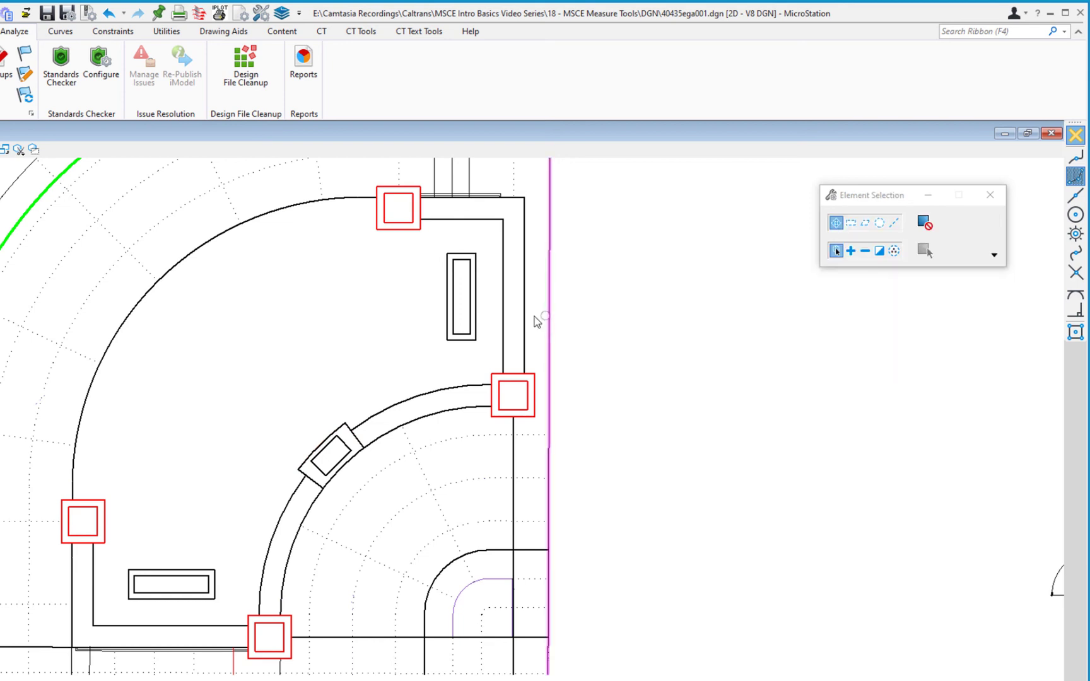
left_click(464, 335)
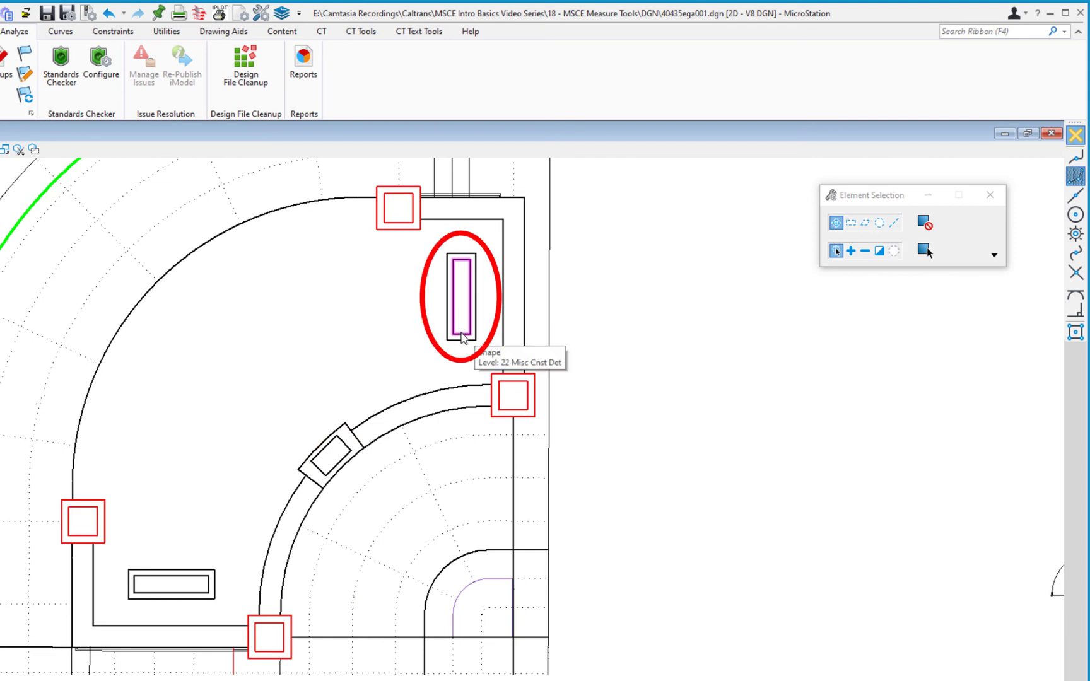
left_click(192, 582, "ctrl")
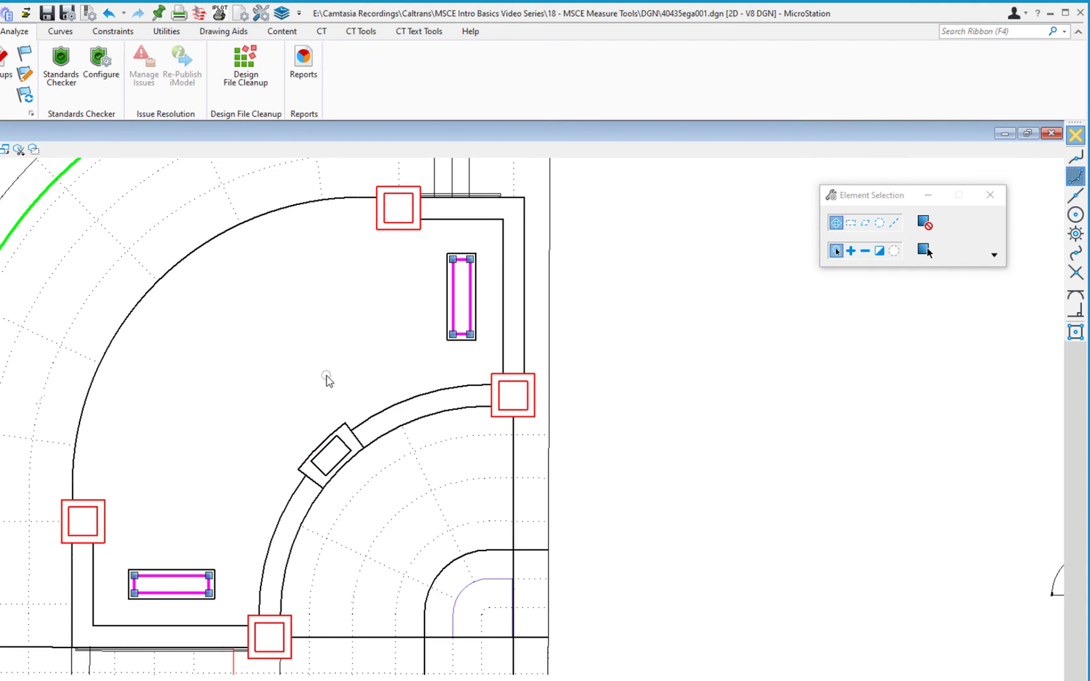
Step: Measure the combined area of the two selected inner rectangle shapes
key("space")
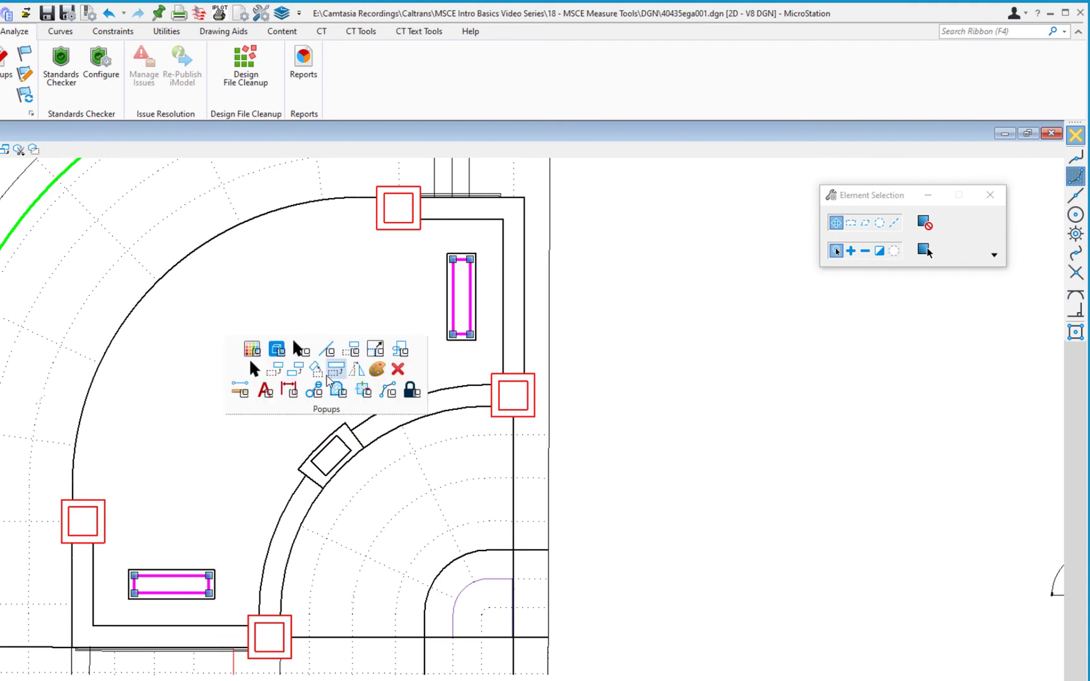
left_click(240, 389)
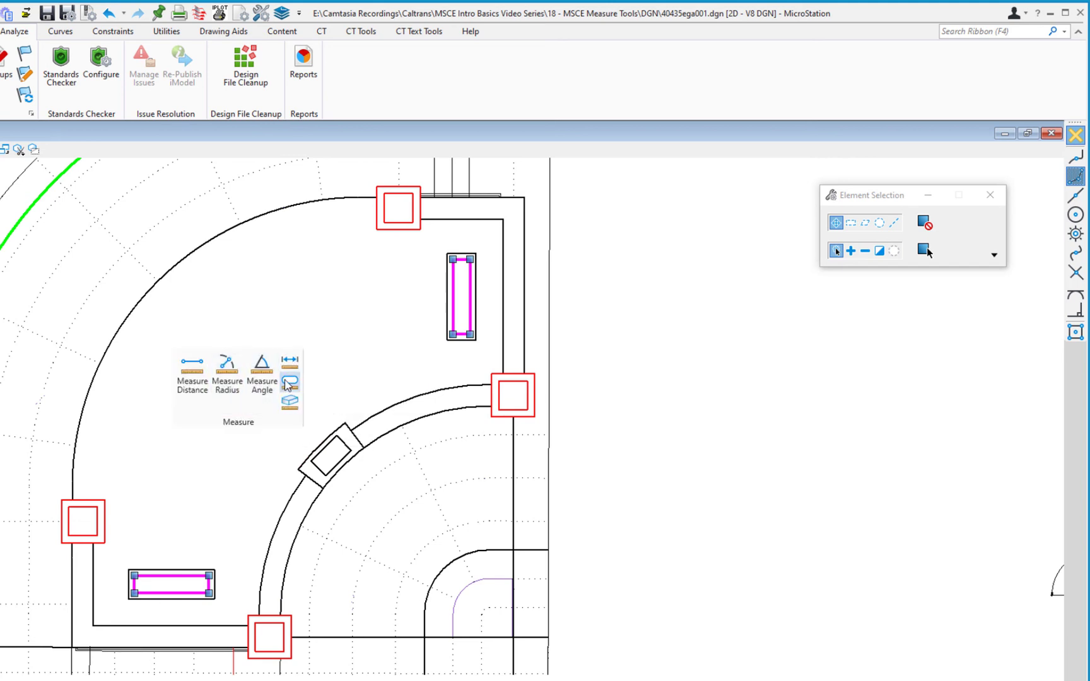
left_click(289, 383)
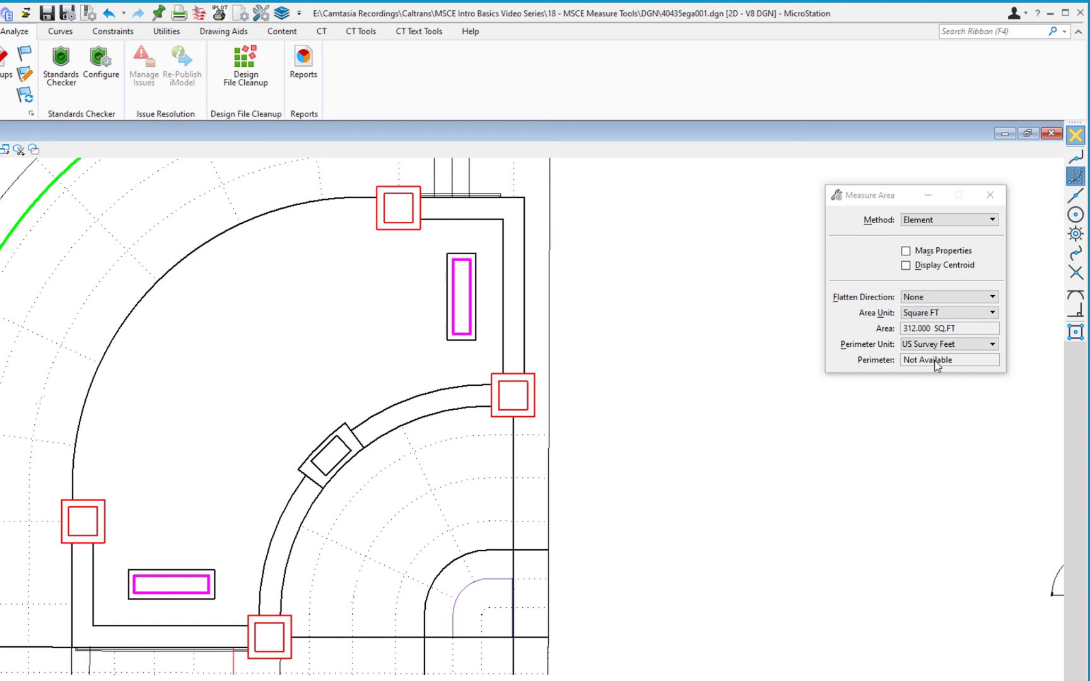
Step: Highlight the combined Area result text, copy it, and clear the highlight
left_click(951, 329)
left_click_drag(951, 329, 903, 329)
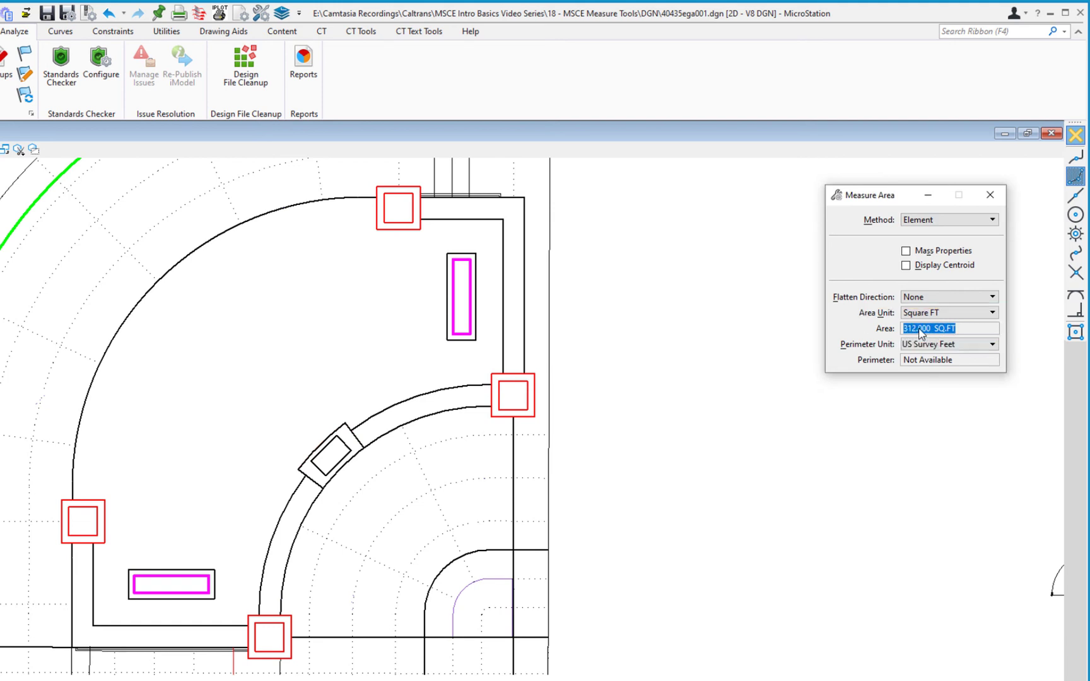
right_click(923, 343)
left_click(948, 342)
left_click(964, 334)
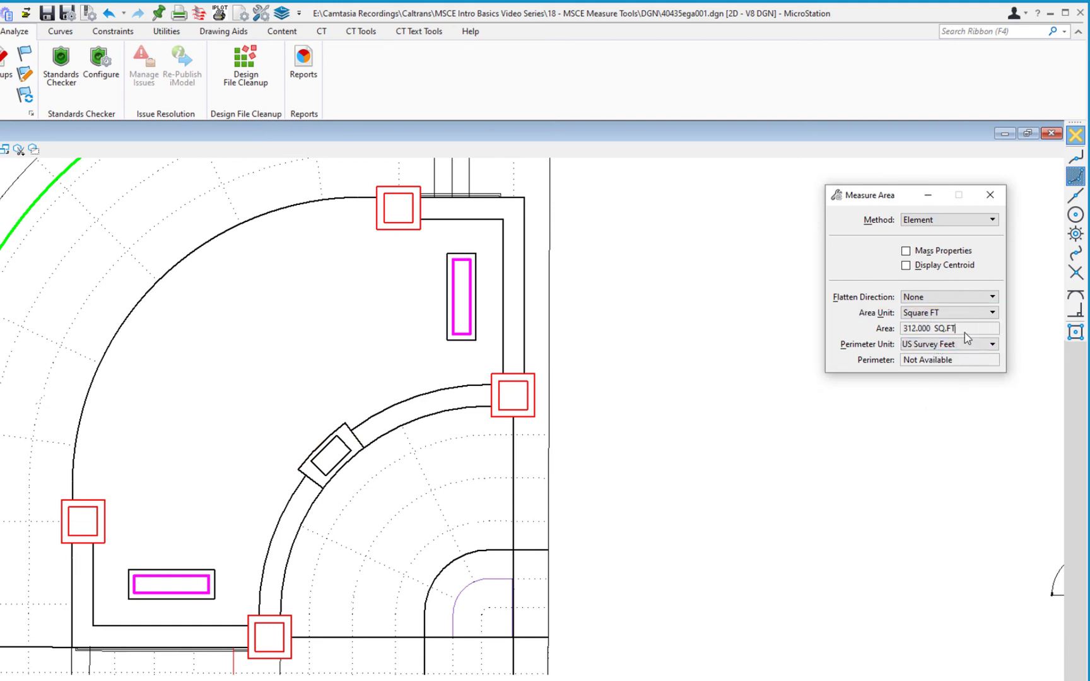